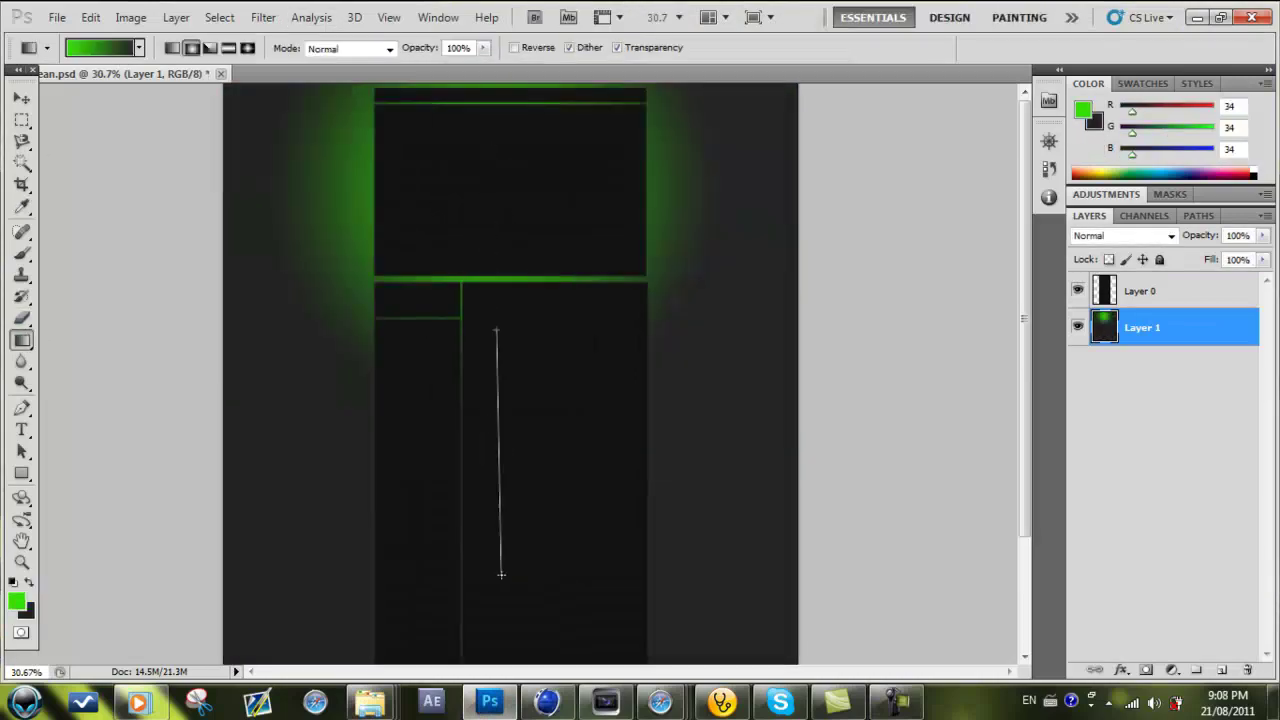
# Step: Drag the radial green-to-black gradient down Layer 1 repeatedly to redraw the top glow
pyautogui.moveTo(493, 140); pyautogui.dragTo(496, 395)
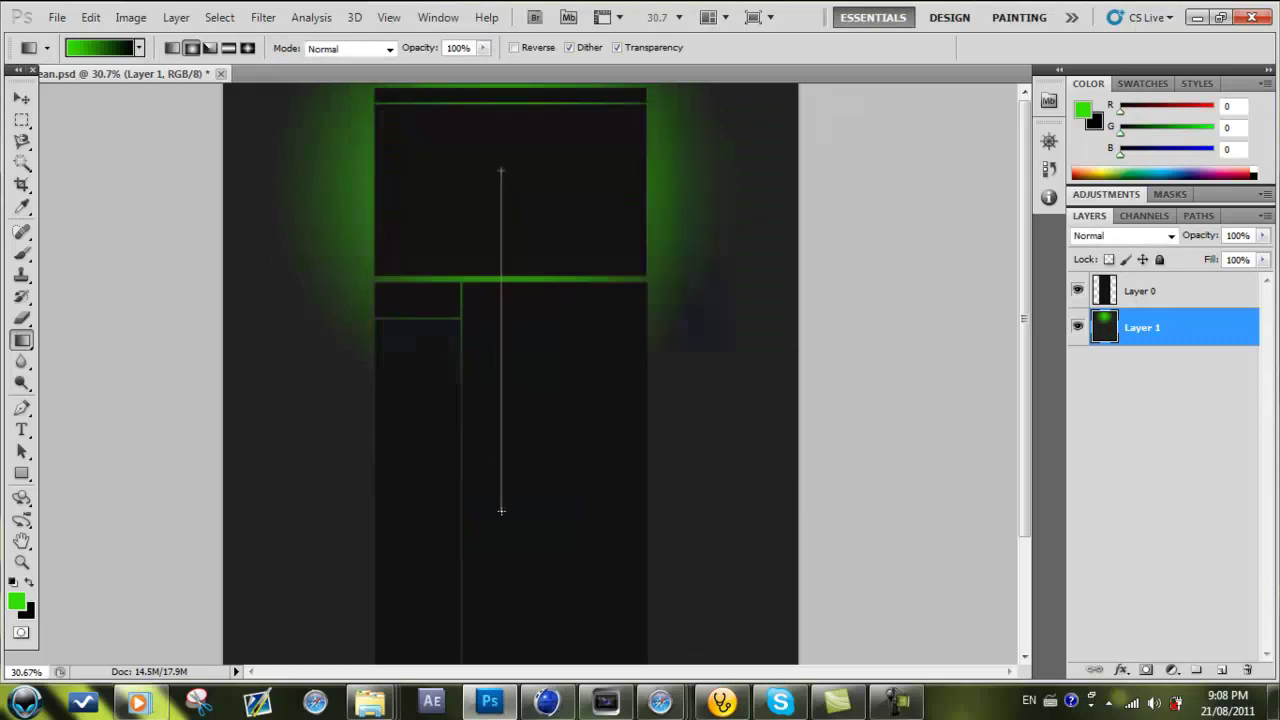
pyautogui.moveTo(520, 193)
pyautogui.mouseDown()
pyautogui.moveTo(520, 455)
pyautogui.moveTo(511, 198)
pyautogui.mouseUp()
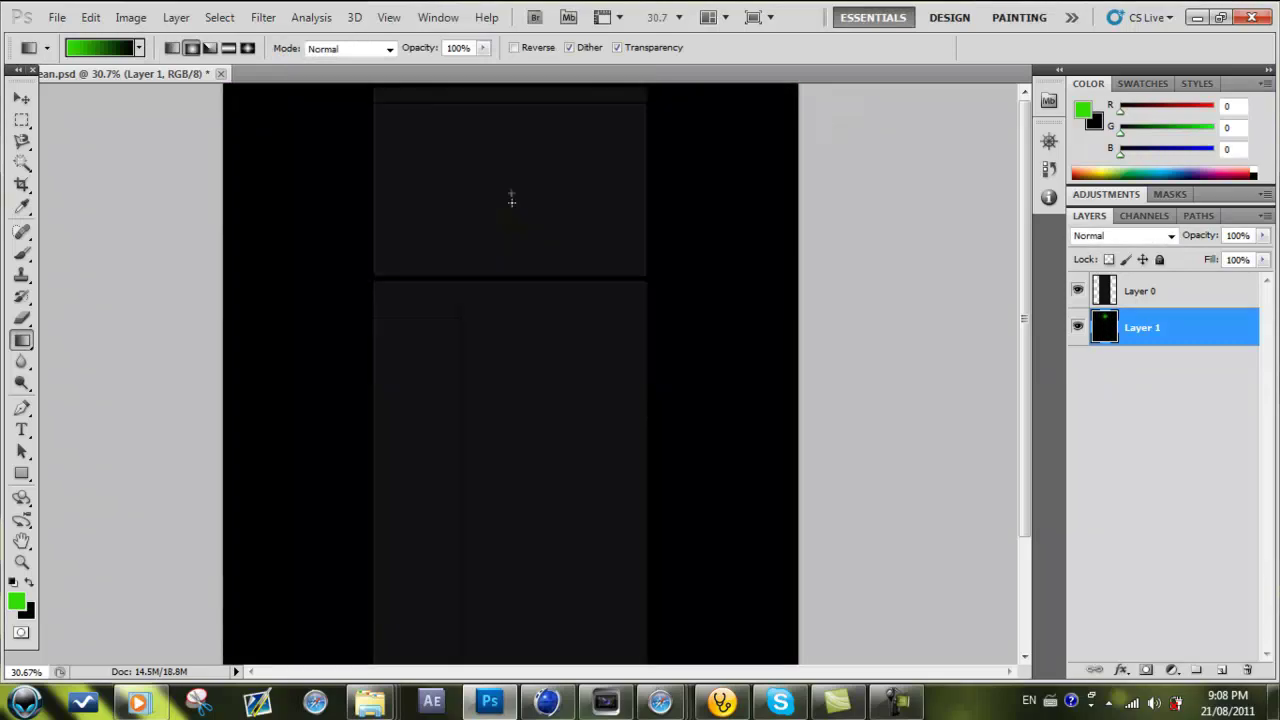
pyautogui.moveTo(509, 474); pyautogui.dragTo(509, 474)
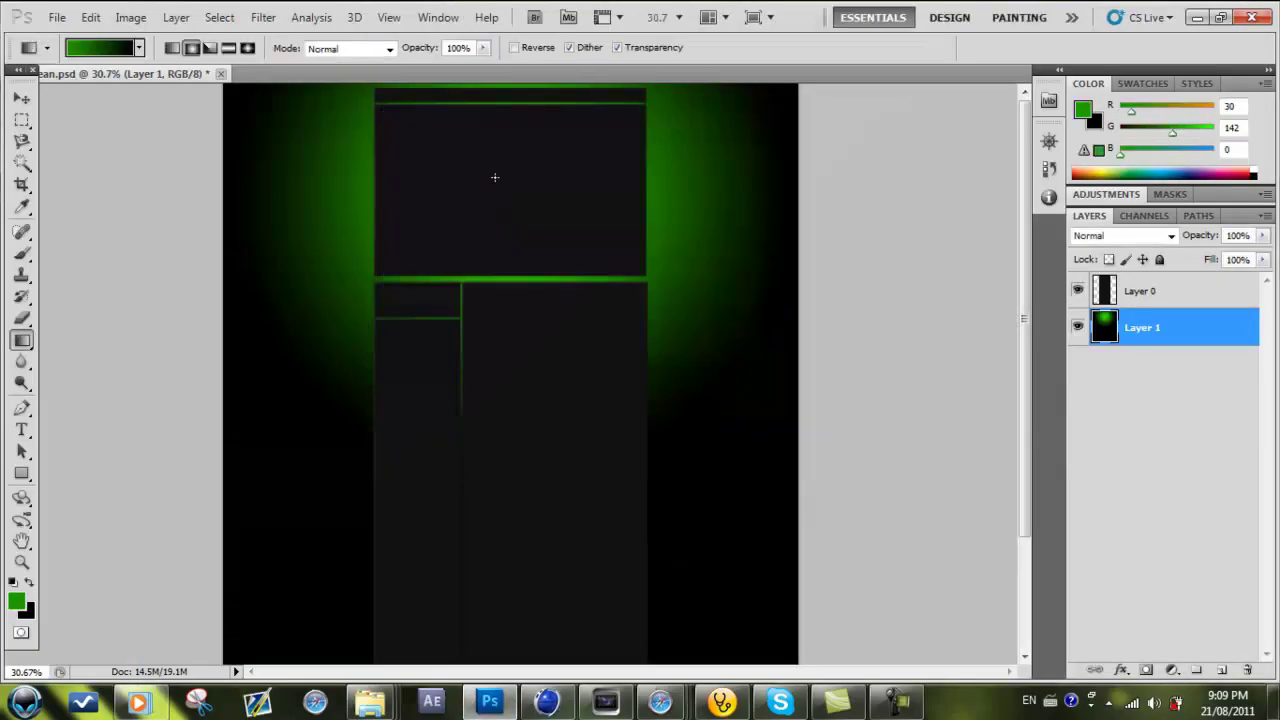
pyautogui.moveTo(518, 172); pyautogui.dragTo(520, 457)
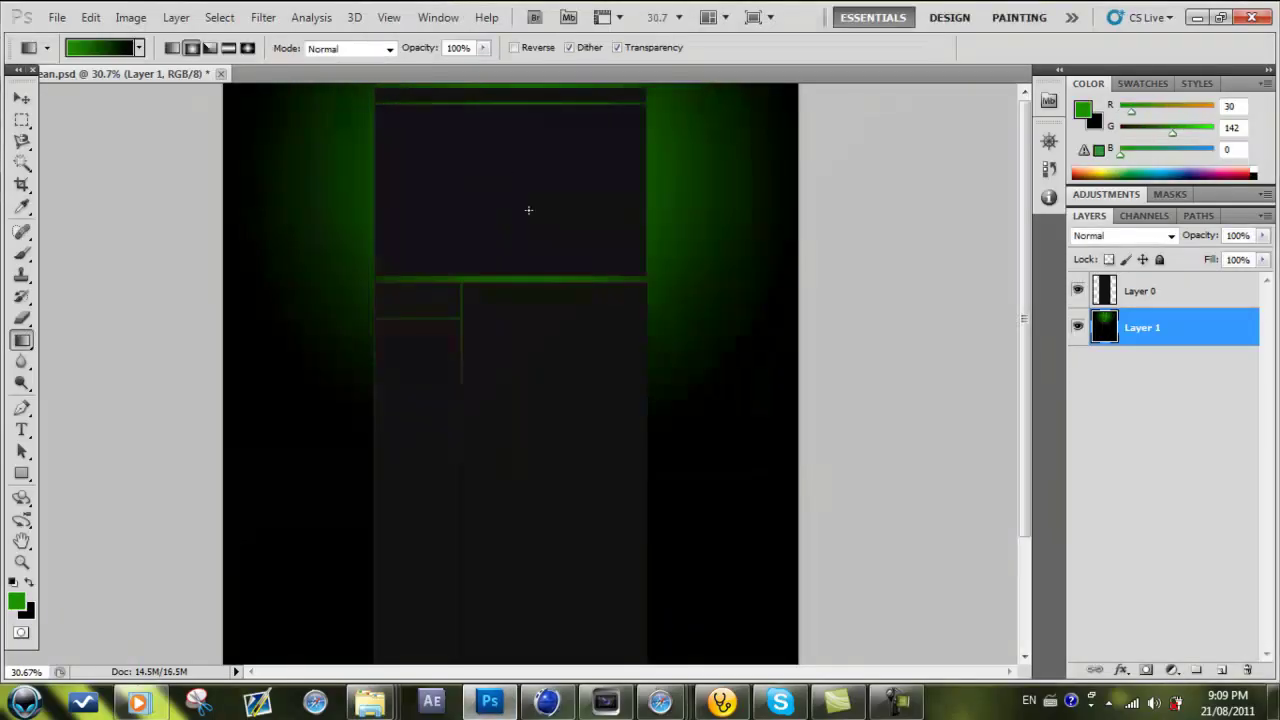
pyautogui.moveTo(514, 177); pyautogui.dragTo(511, 437)
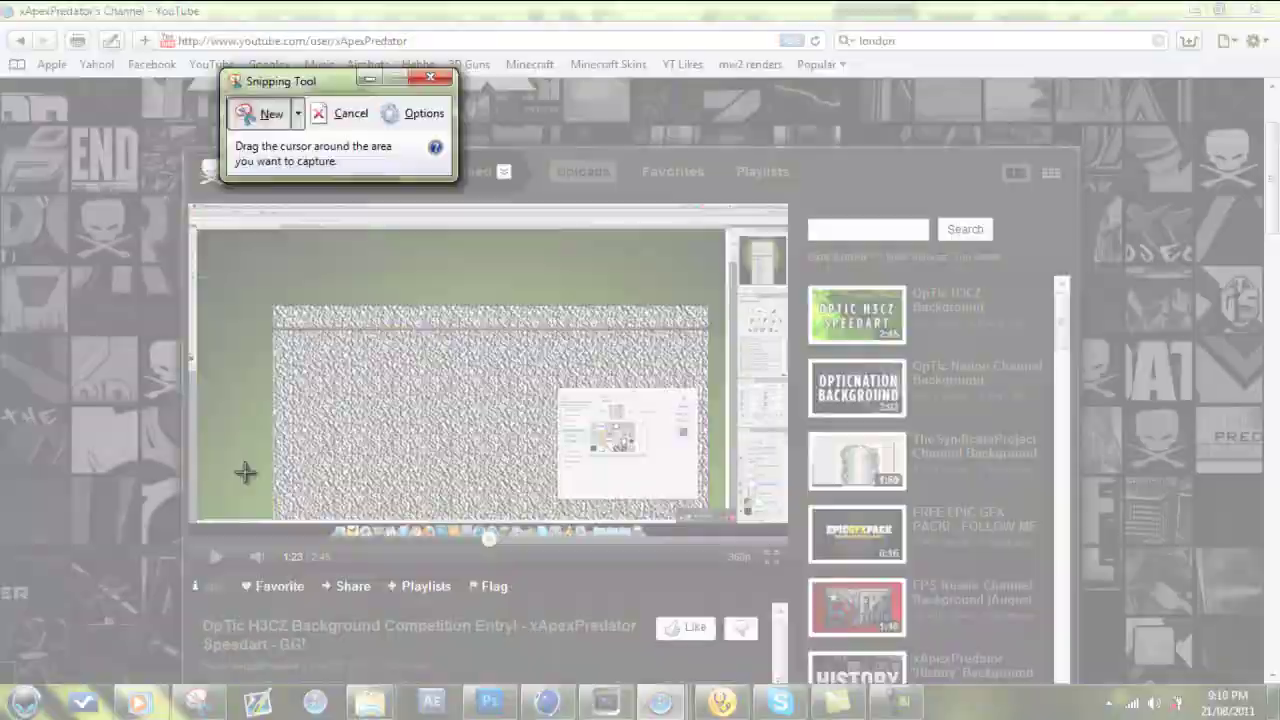
# Step: Pick a dimmer olive green and redraw the radial glow on Layer 1 with two downward drags
pyautogui.click(435, 318)
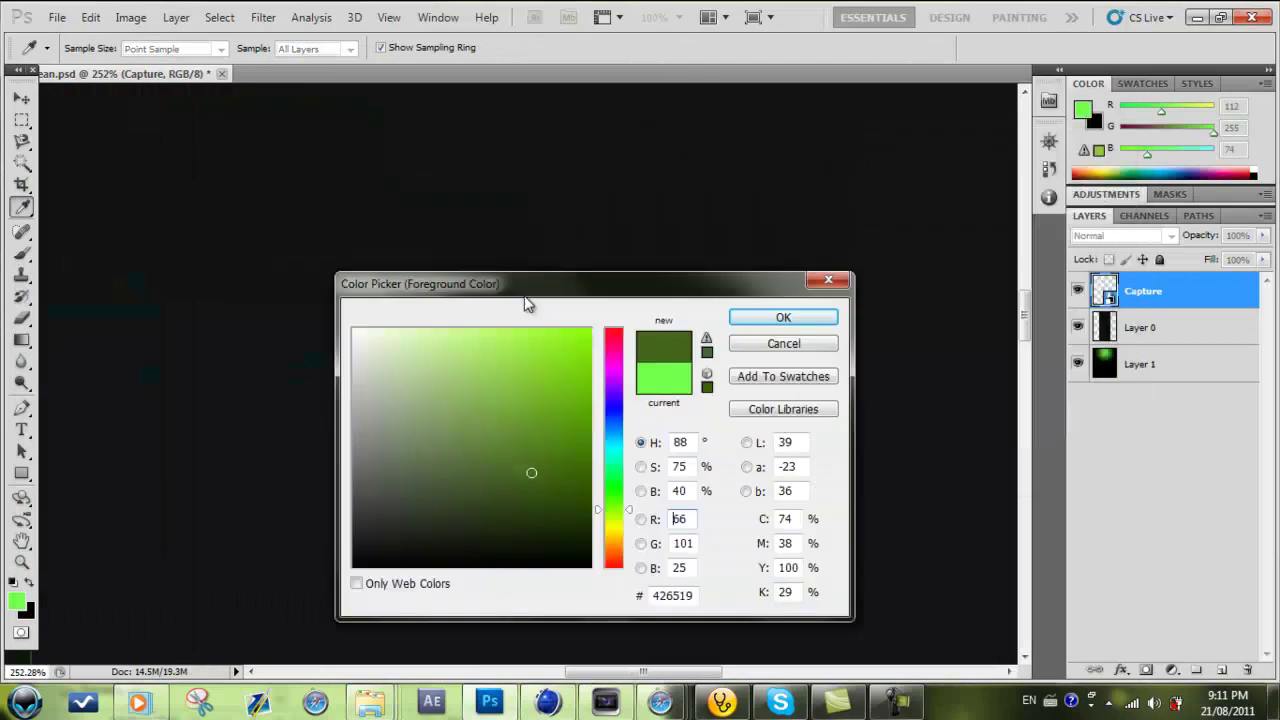
pyautogui.moveTo(528, 290); pyautogui.dragTo(292, 428)
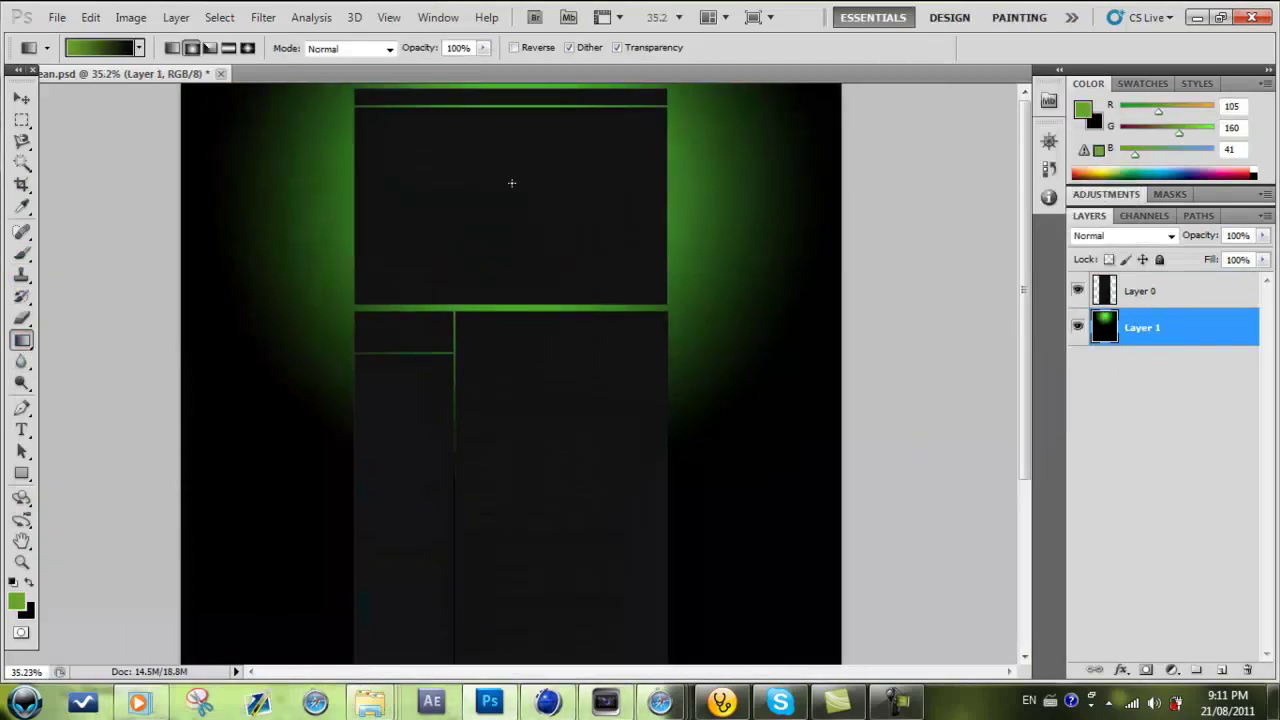
pyautogui.moveTo(511, 183); pyautogui.dragTo(503, 486)
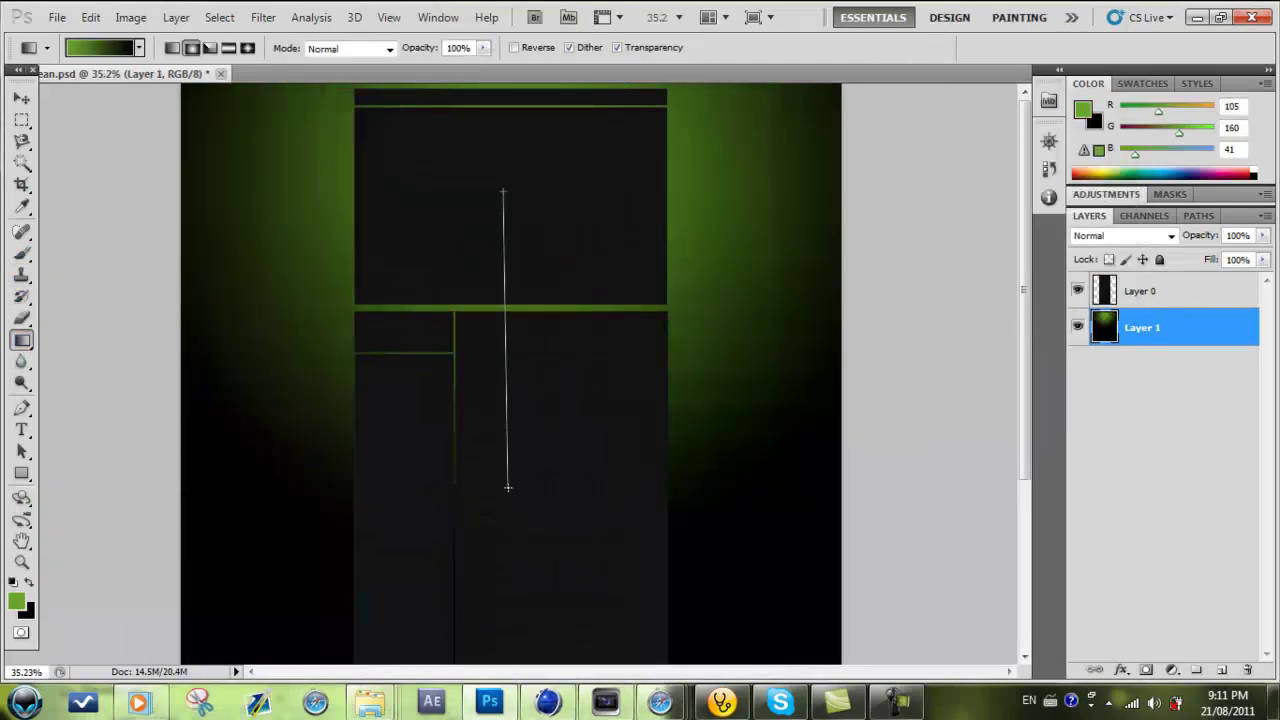
pyautogui.moveTo(486, 186); pyautogui.dragTo(500, 494)
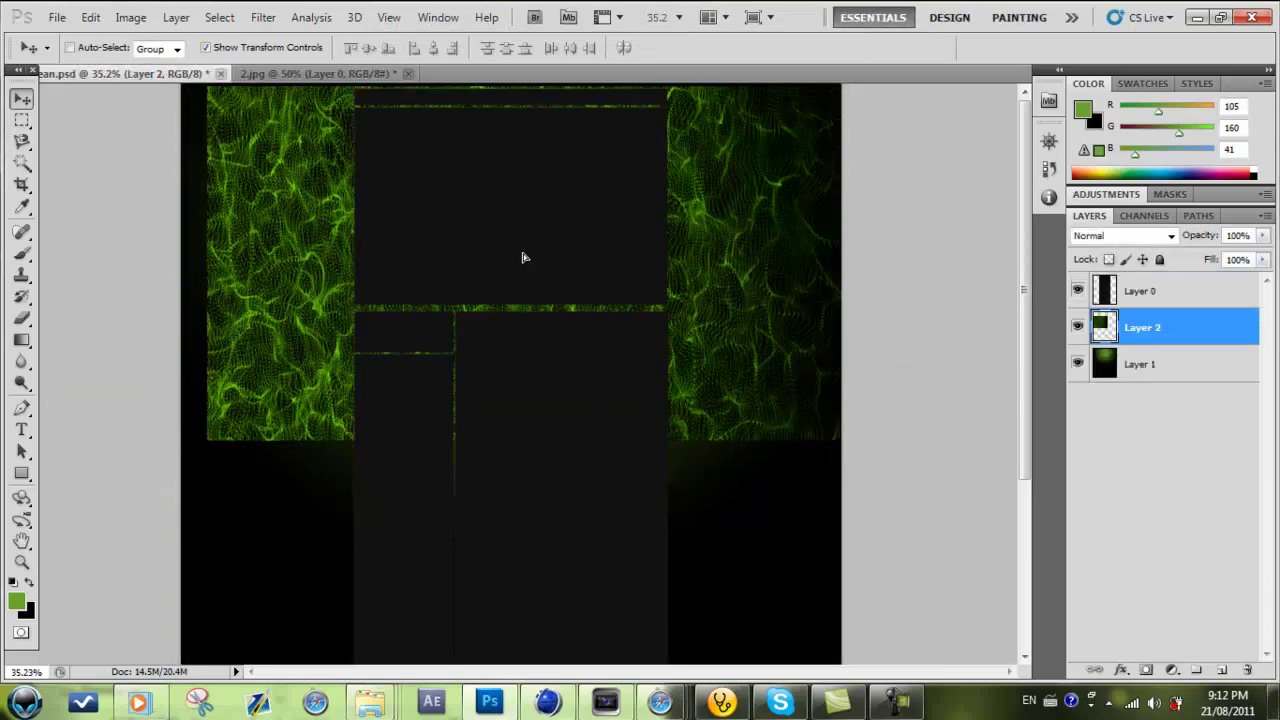
# Step: Commit the placed green texture and switch to the Eraser to clean its edges
pyautogui.hotkey('alt', 'shift', 's')
pyautogui.rightClick(21, 317)
pyautogui.click(75, 307)
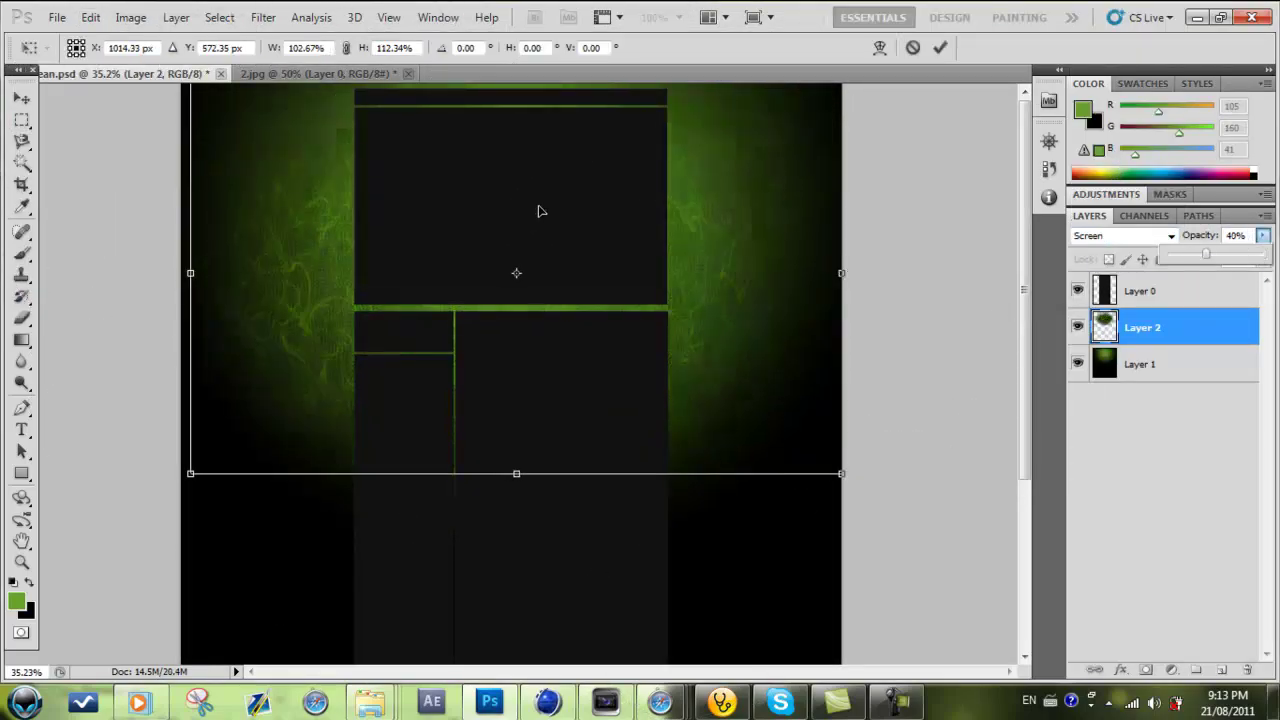
# Step: Give the layout layer a black-grey-black Gradient Overlay, then load the LargeProductStudio preset scene
pyautogui.rightClick(1140, 290)
pyautogui.click(1137, 263)
pyautogui.click(800, 376)
pyautogui.click(1050, 217)
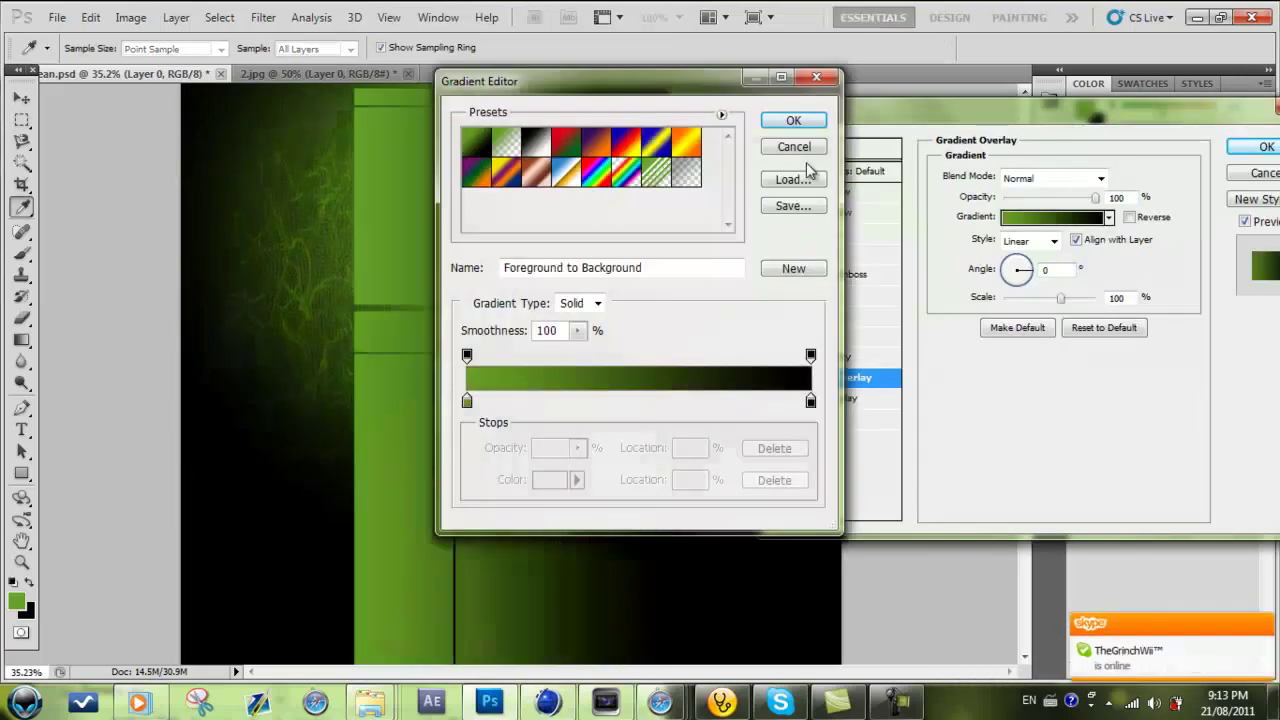
pyautogui.doubleClick(810, 400)
pyautogui.click(586, 257)
pyautogui.click(637, 400)
pyautogui.moveTo(480, 81); pyautogui.dragTo(556, 110)
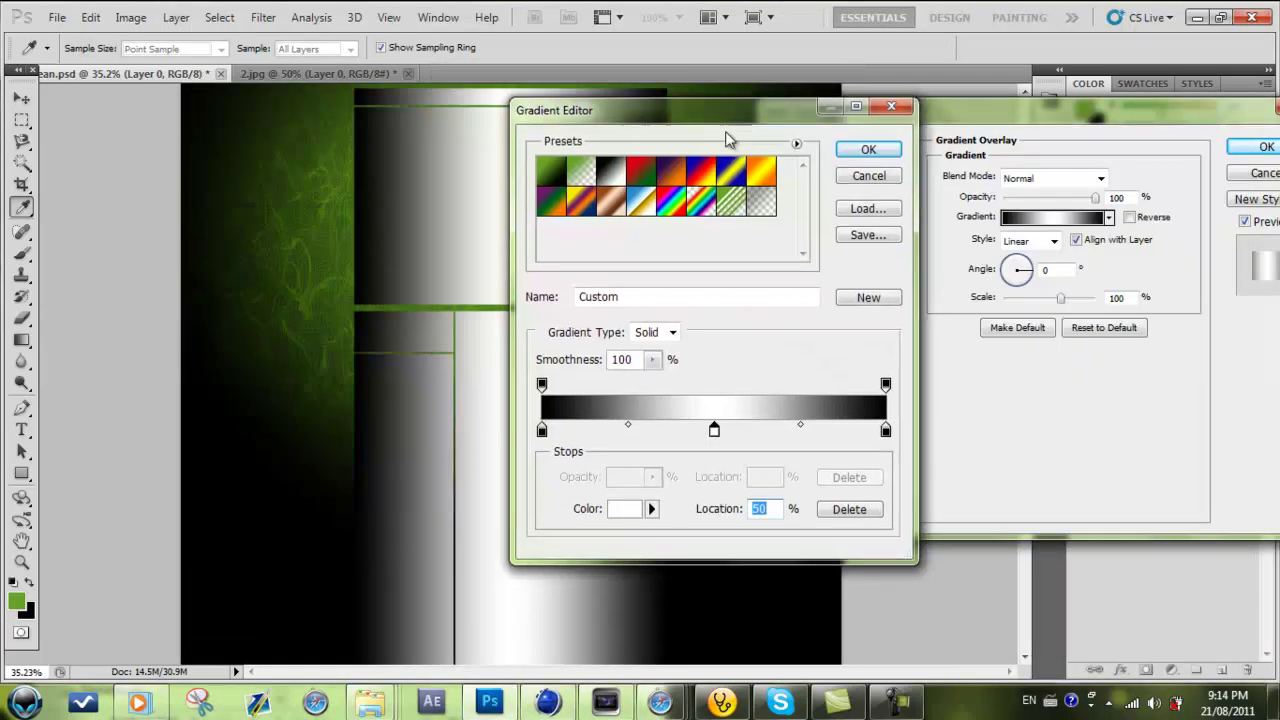
pyautogui.doubleClick(714, 429)
pyautogui.moveTo(108, 302); pyautogui.dragTo(106, 449)
pyautogui.click(548, 257)
pyautogui.click(868, 149)
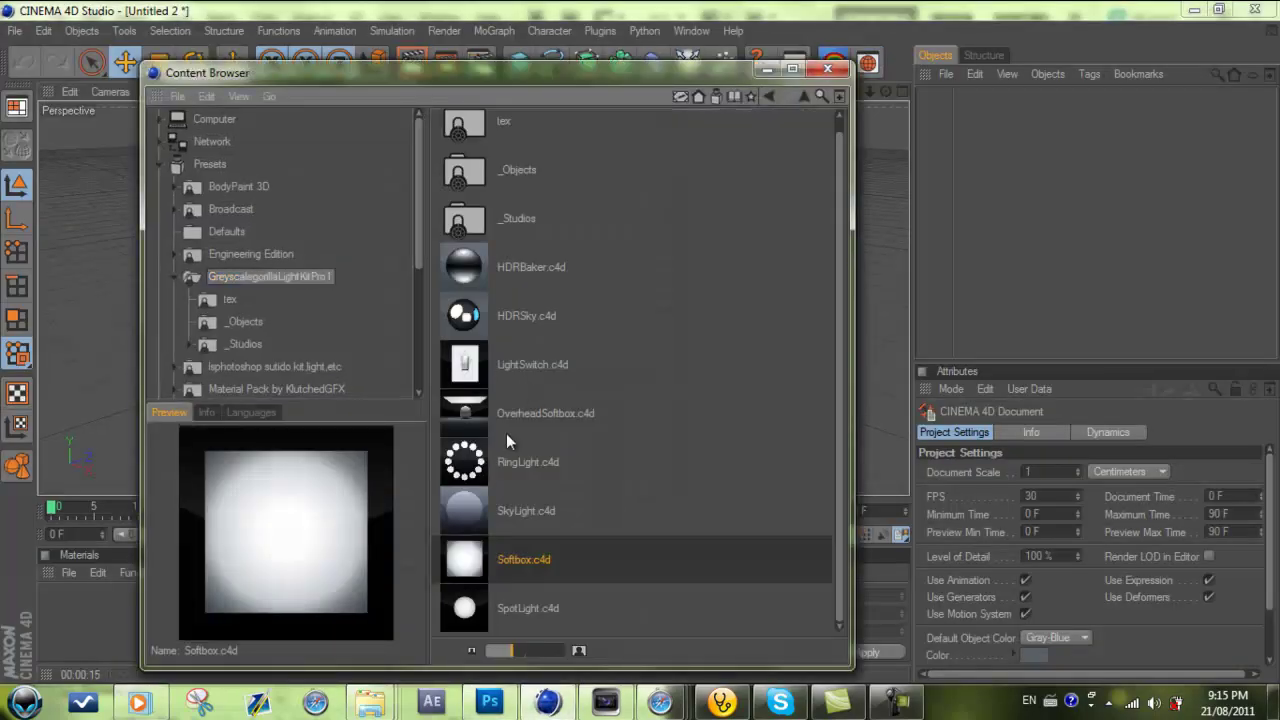
pyautogui.doubleClick(515, 218)
pyautogui.click(500, 188)
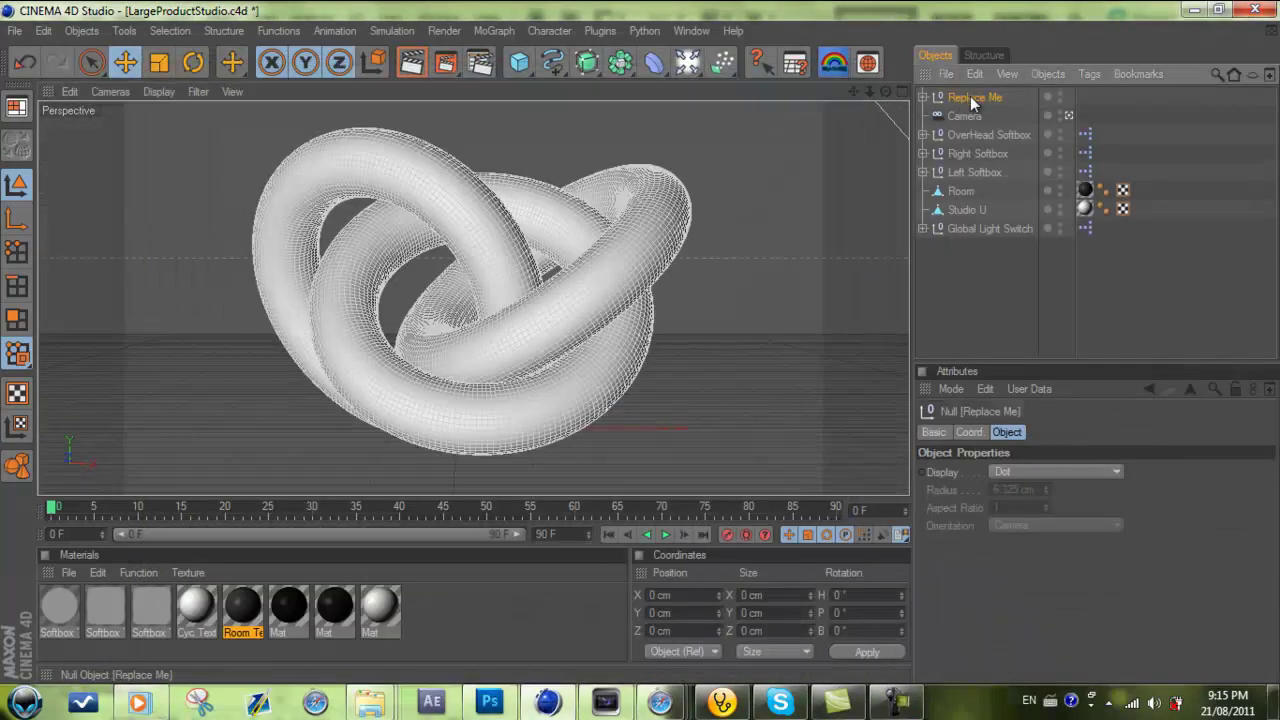
# Step: Close the content browser to reveal the LargeProductStudio scene
pyautogui.click(665, 353)
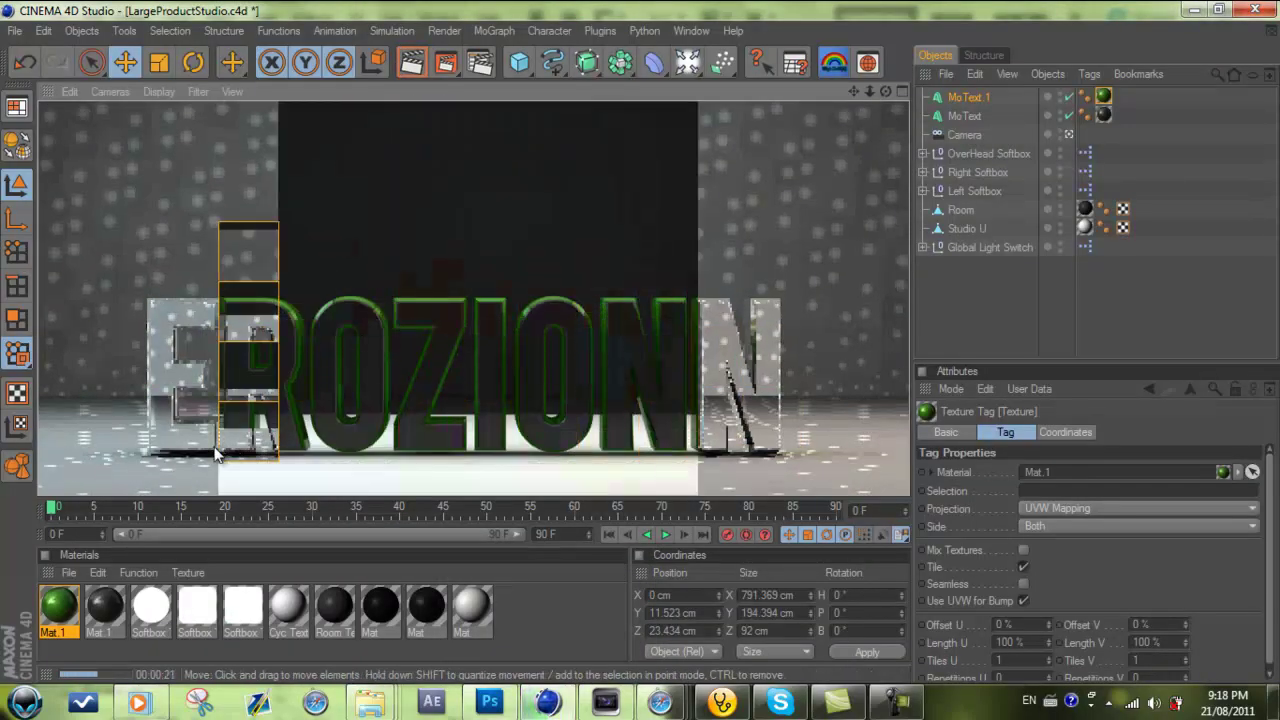
# Step: Change Mat.1 to a brighter green and re-render the viewport
pyautogui.click(215, 455)
pyautogui.hotkey('ctrl', 'r')
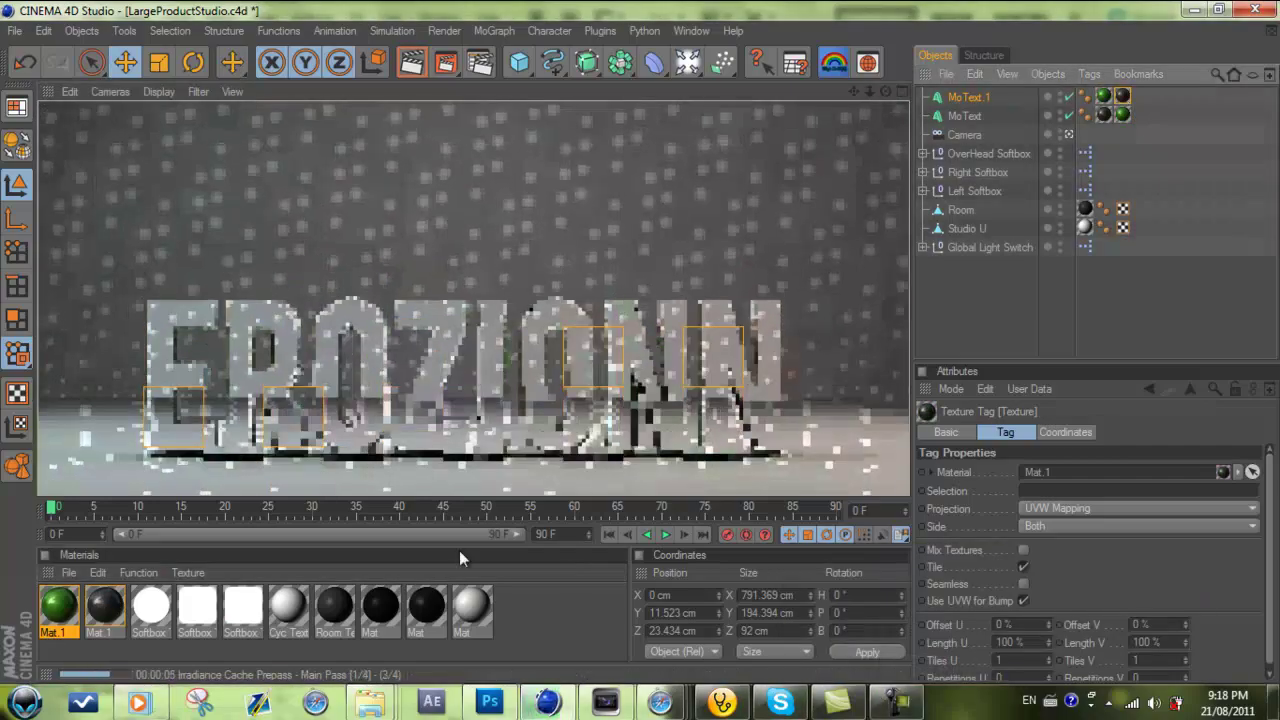
pyautogui.doubleClick(58, 605)
pyautogui.click(440, 200)
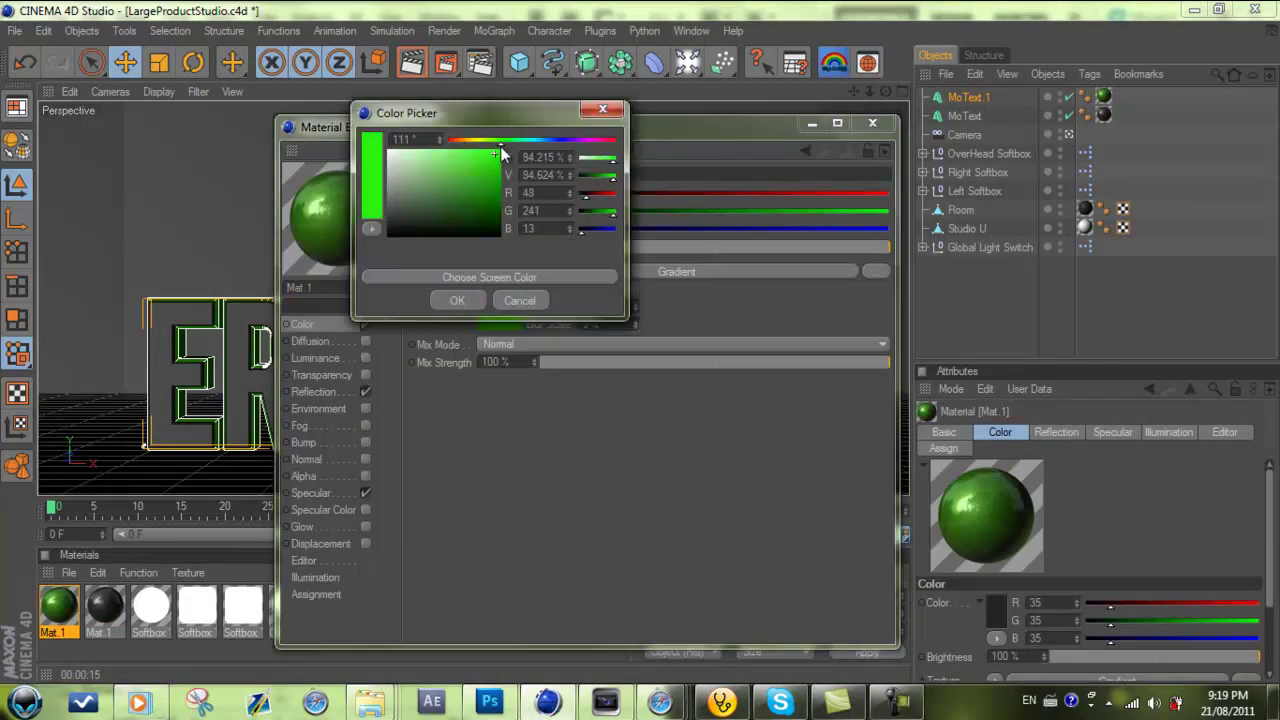
pyautogui.click(457, 300)
pyautogui.click(872, 122)
pyautogui.hotkey('ctrl', 'r')
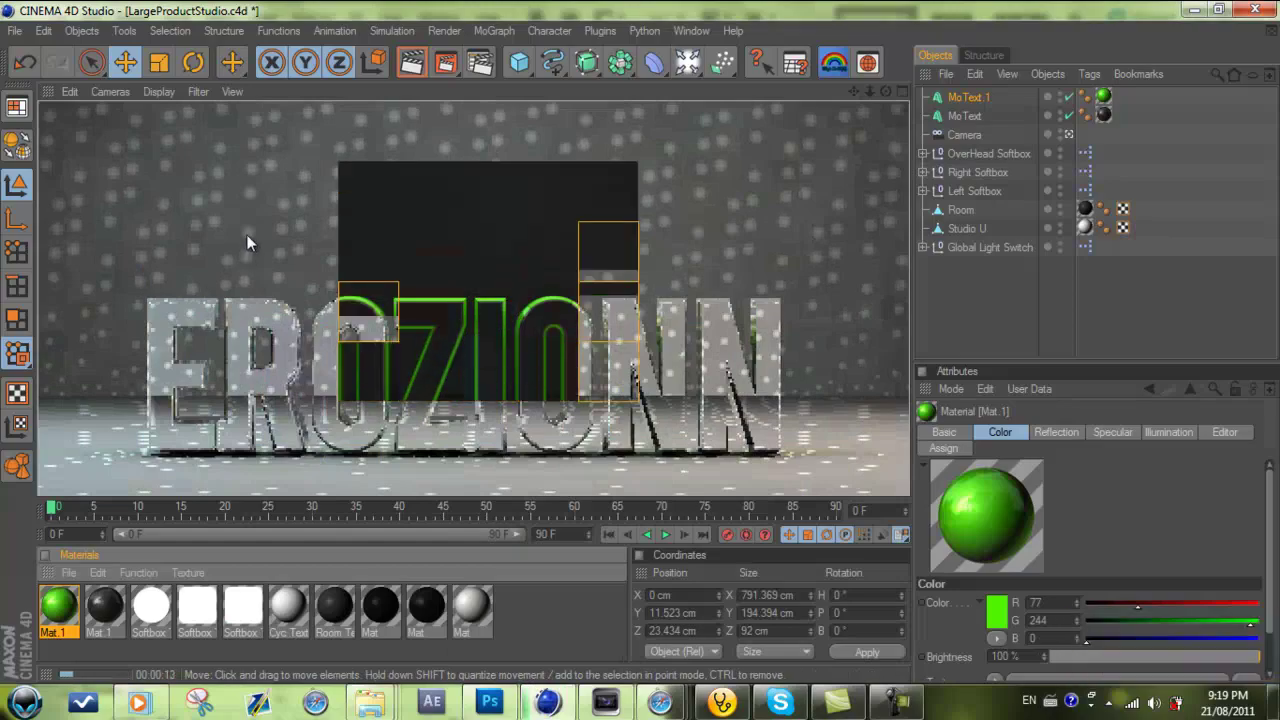
# Step: Set the render's save location in Render Settings
pyautogui.click(246, 240)
pyautogui.hotkey('ctrl', 'b')
pyautogui.click(176, 88)
pyautogui.click(797, 113)
pyautogui.press('Escape')
pyautogui.press('Escape')
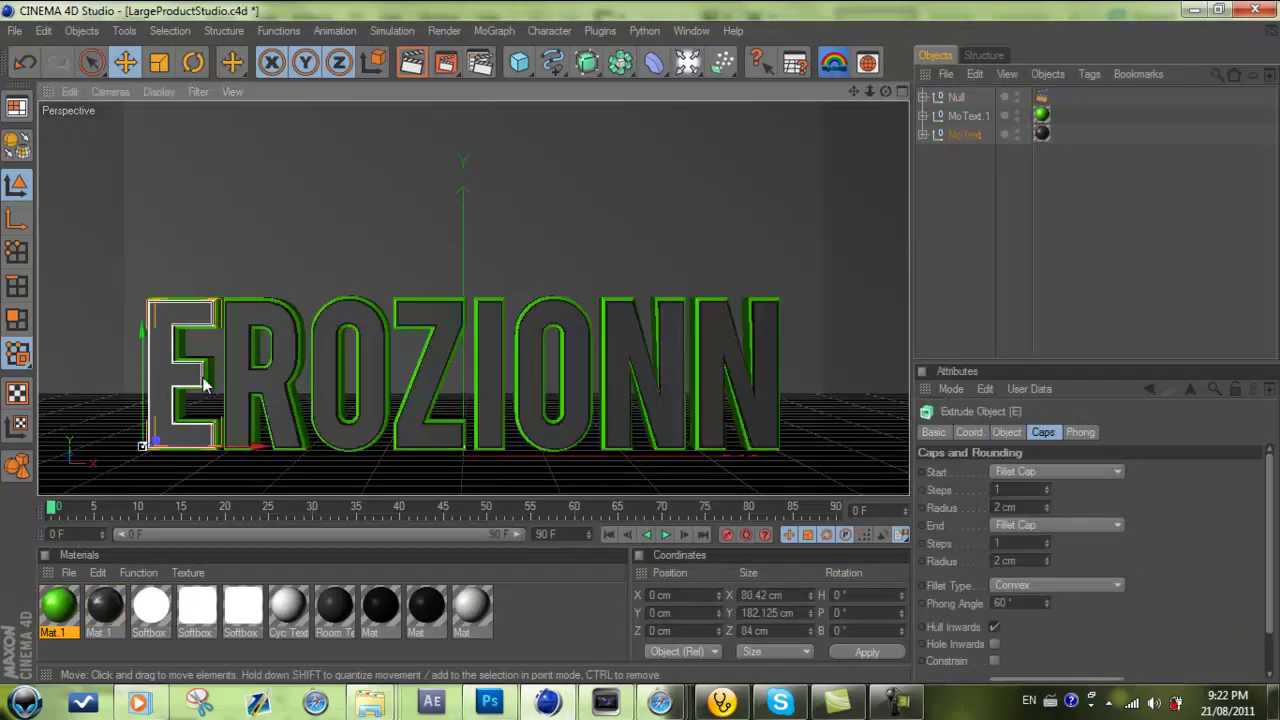
# Step: Expand the MoText and MoText.1 hierarchies and inspect the extruded letters' settings
pyautogui.click(922, 116)
pyautogui.click(924, 153)
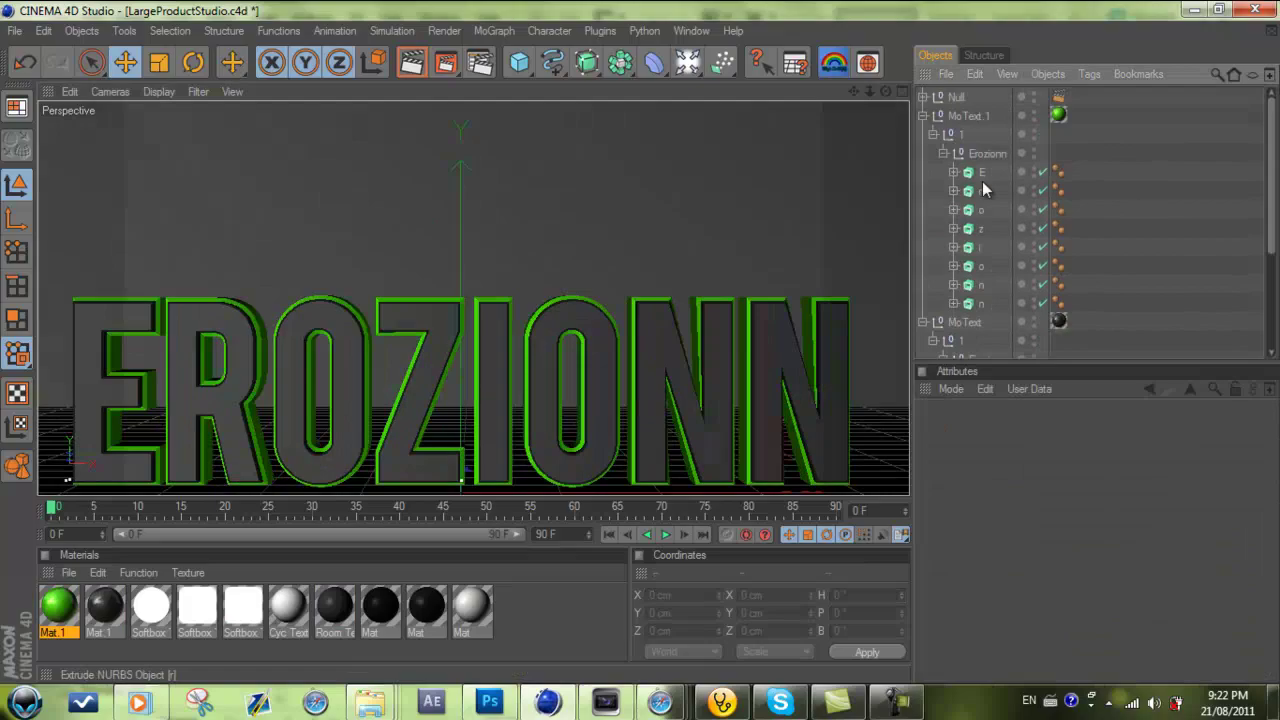
pyautogui.click(980, 342)
pyautogui.scroll(5, 641, 350)
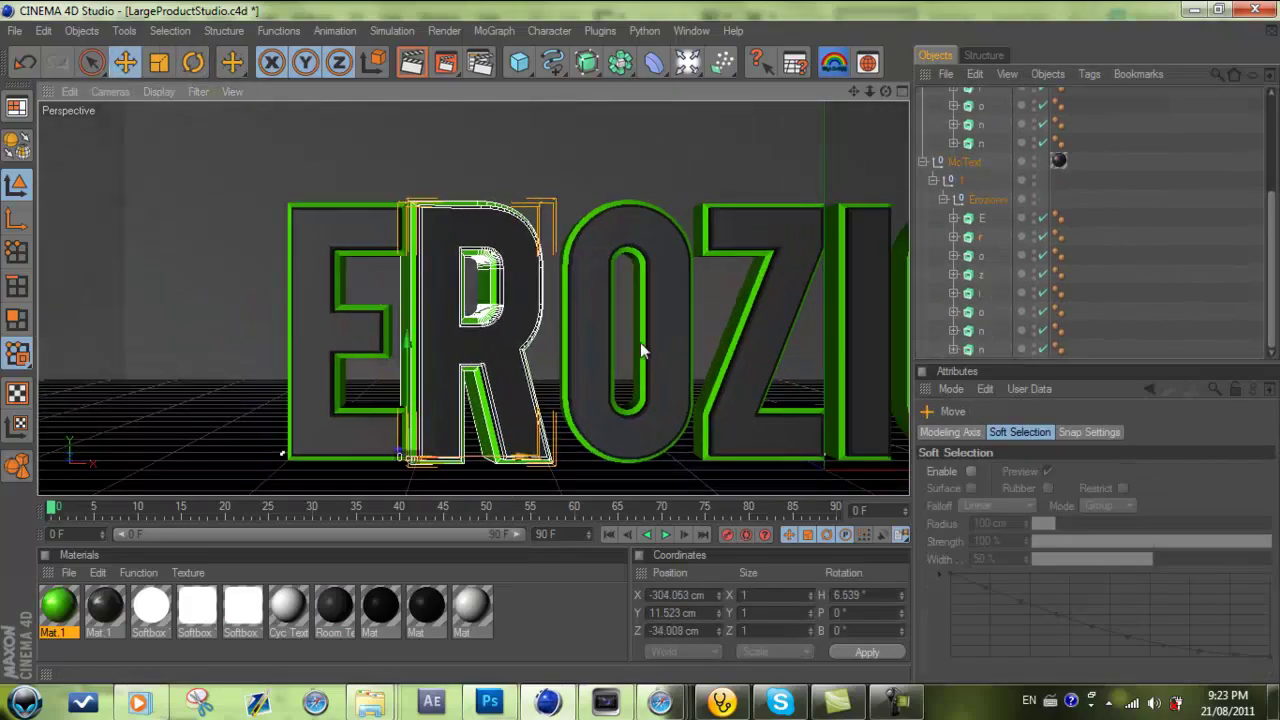
pyautogui.click(590, 382)
pyautogui.press('e')
pyautogui.moveTo(662, 452); pyautogui.dragTo(556, 327)
pyautogui.hotkey('ctrl', 'a')
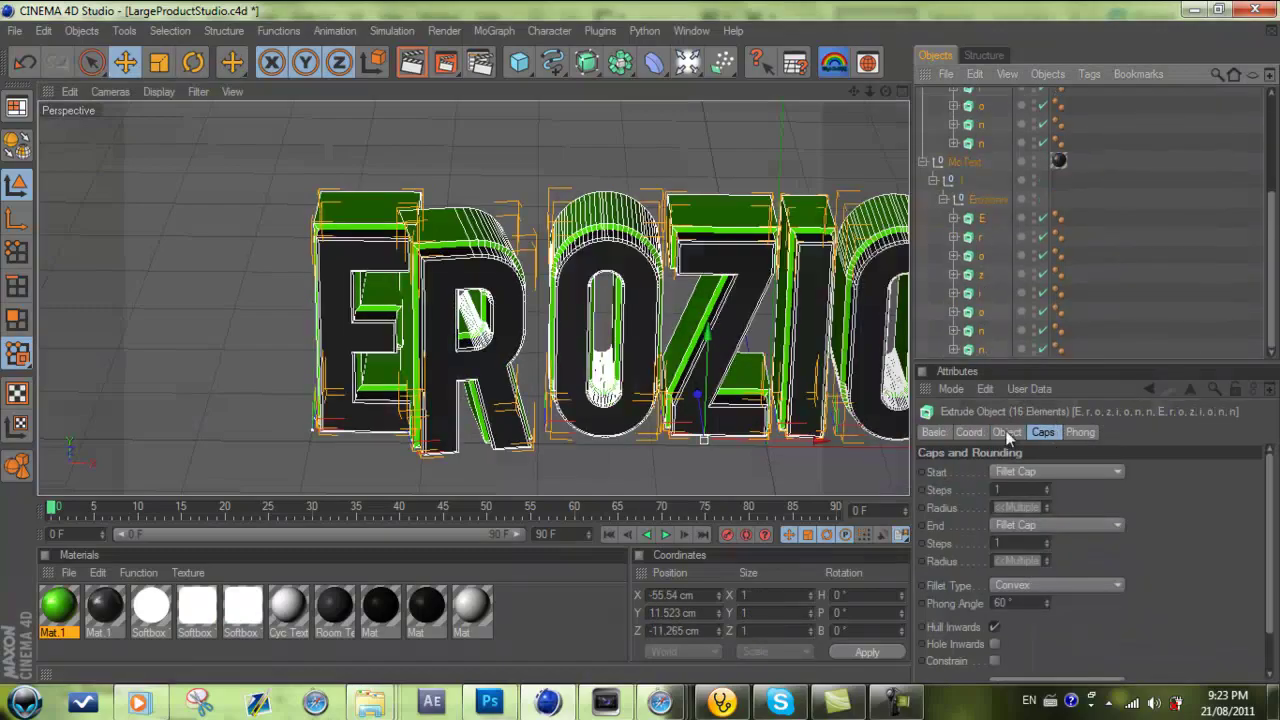
pyautogui.click(1008, 433)
# Step: Move both O letters in front of the R and shift them sideways
pyautogui.click(981, 106)
pyautogui.scroll(3, 981, 200)
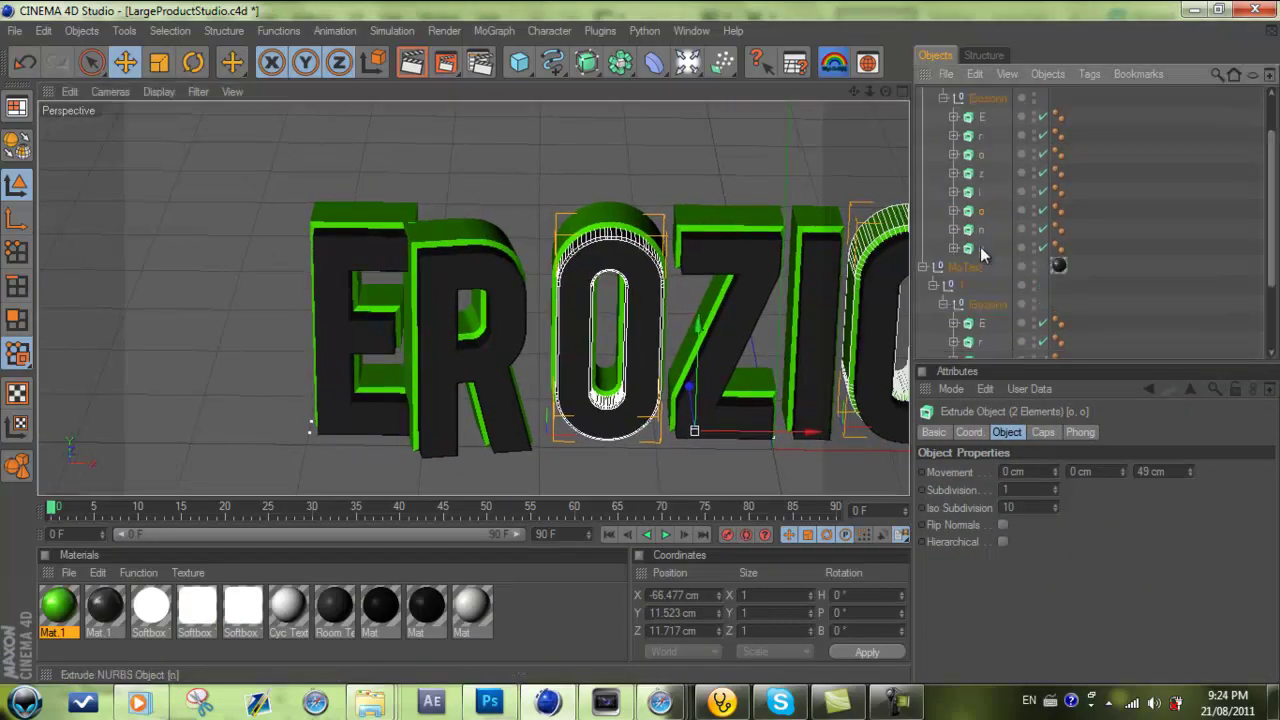
pyautogui.moveTo(531, 385); pyautogui.dragTo(654, 337)
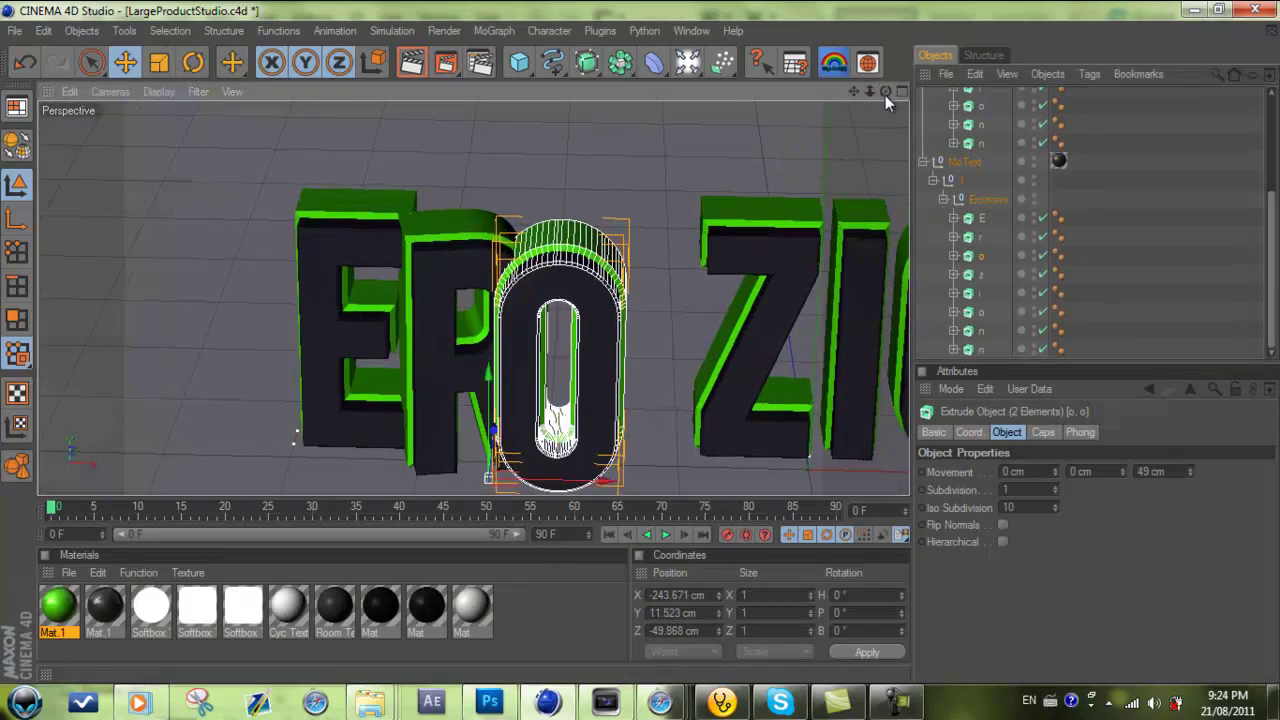
pyautogui.press('r')
pyautogui.moveTo(885, 91)
pyautogui.mouseDown()
pyautogui.moveTo(359, 295)
pyautogui.moveTo(643, 342)
pyautogui.mouseUp()
pyautogui.press('e')
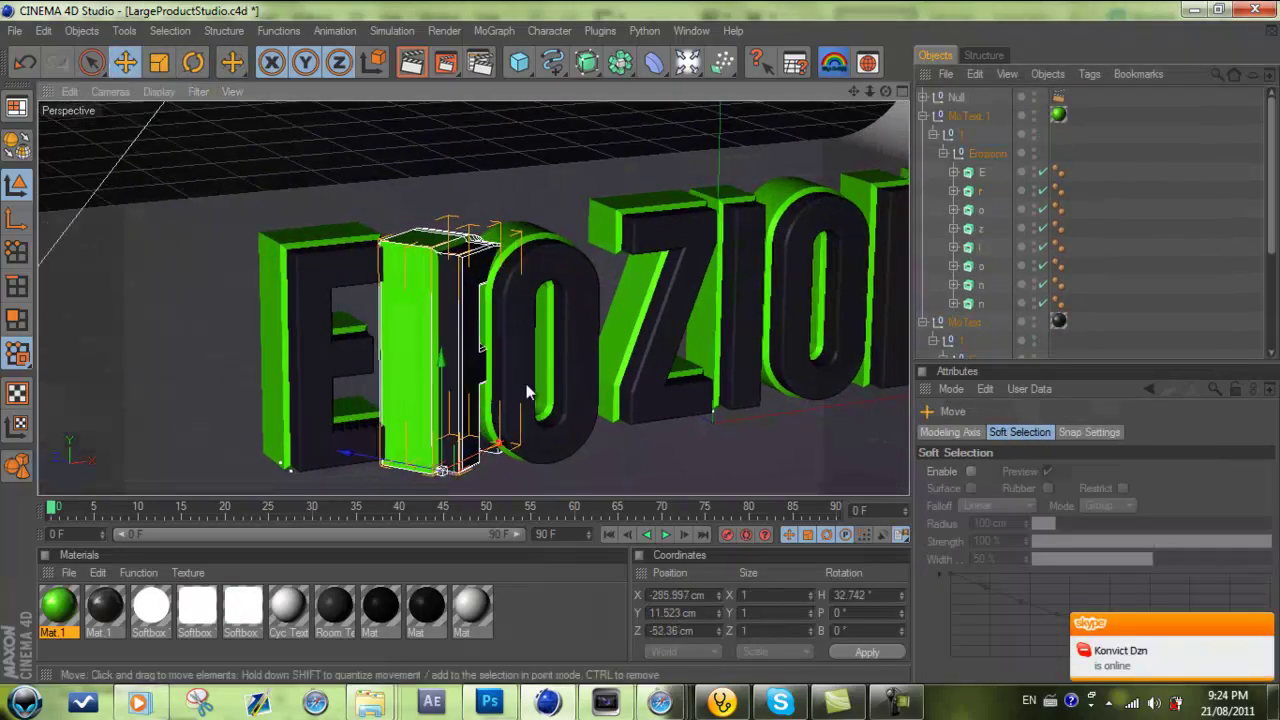
pyautogui.moveTo(422, 455)
pyautogui.mouseDown()
pyautogui.moveTo(641, 341)
pyautogui.moveTo(588, 248)
pyautogui.mouseUp()
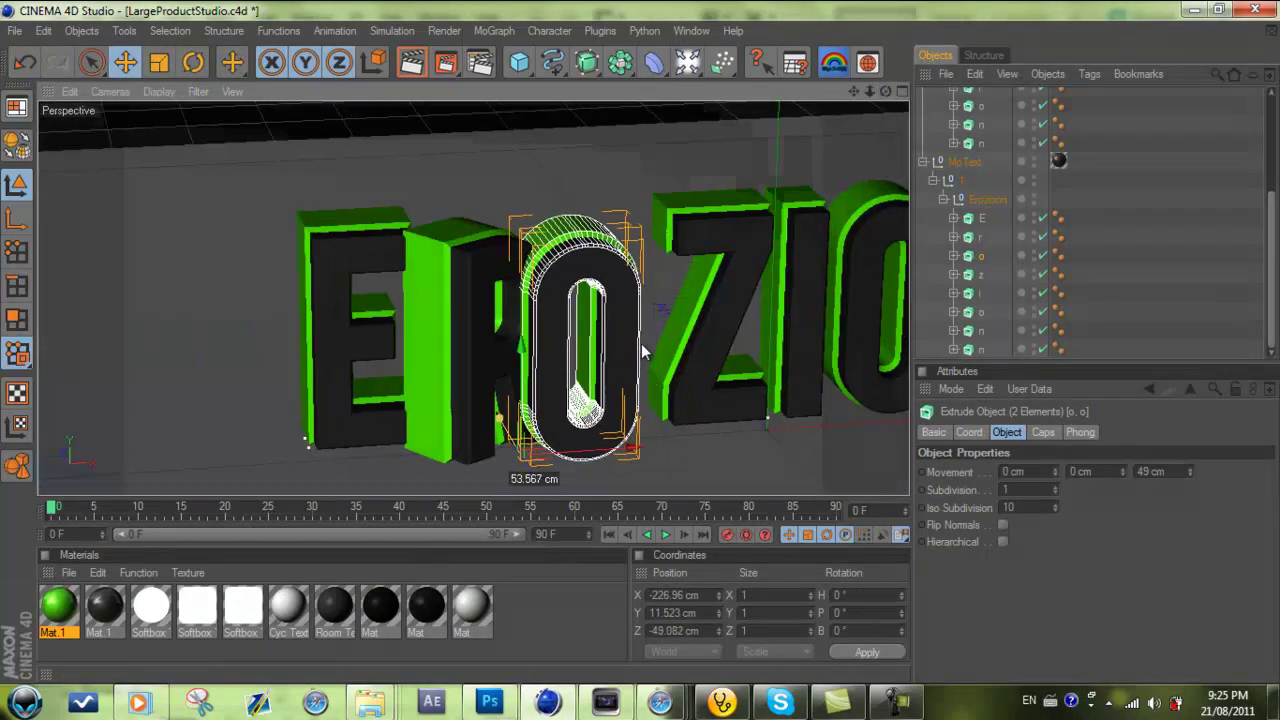
# Step: Tilt the Z, rotate the I, and shift the following O and first N
pyautogui.click(588, 248)
pyautogui.press('r')
pyautogui.press('e')
pyautogui.moveTo(560, 330); pyautogui.dragTo(641, 341)
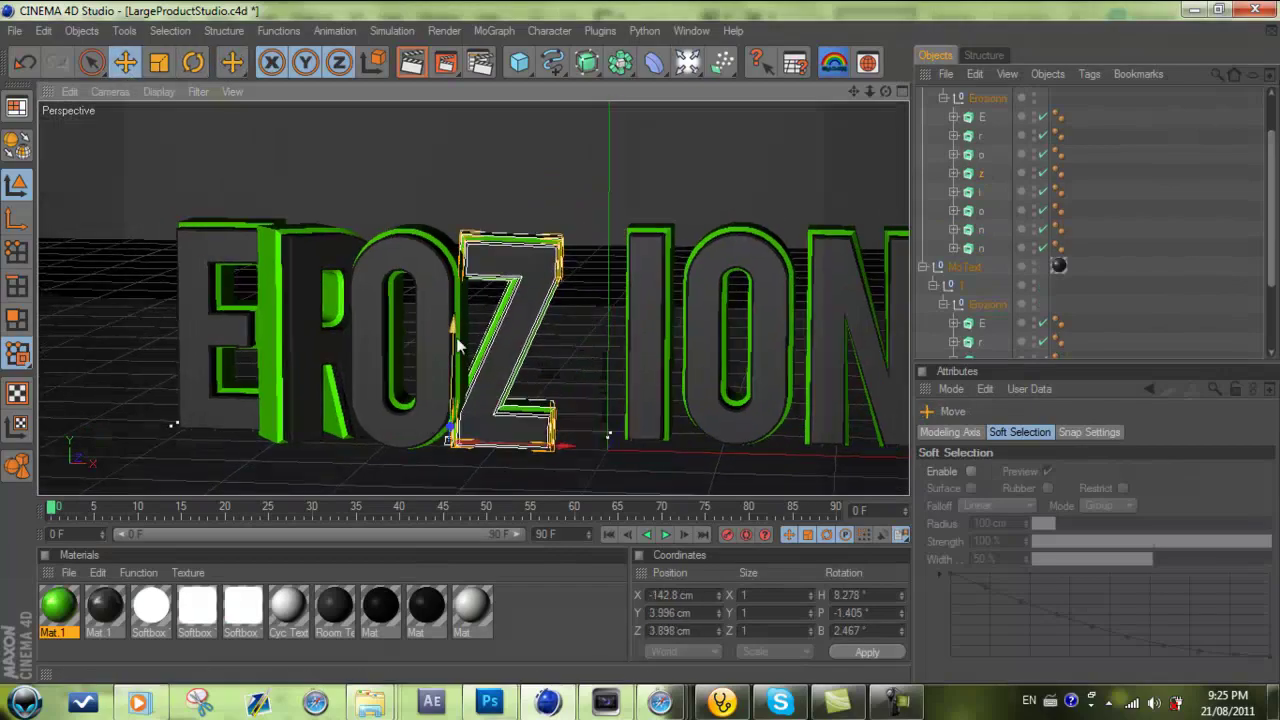
pyautogui.click(641, 341)
pyautogui.press('r')
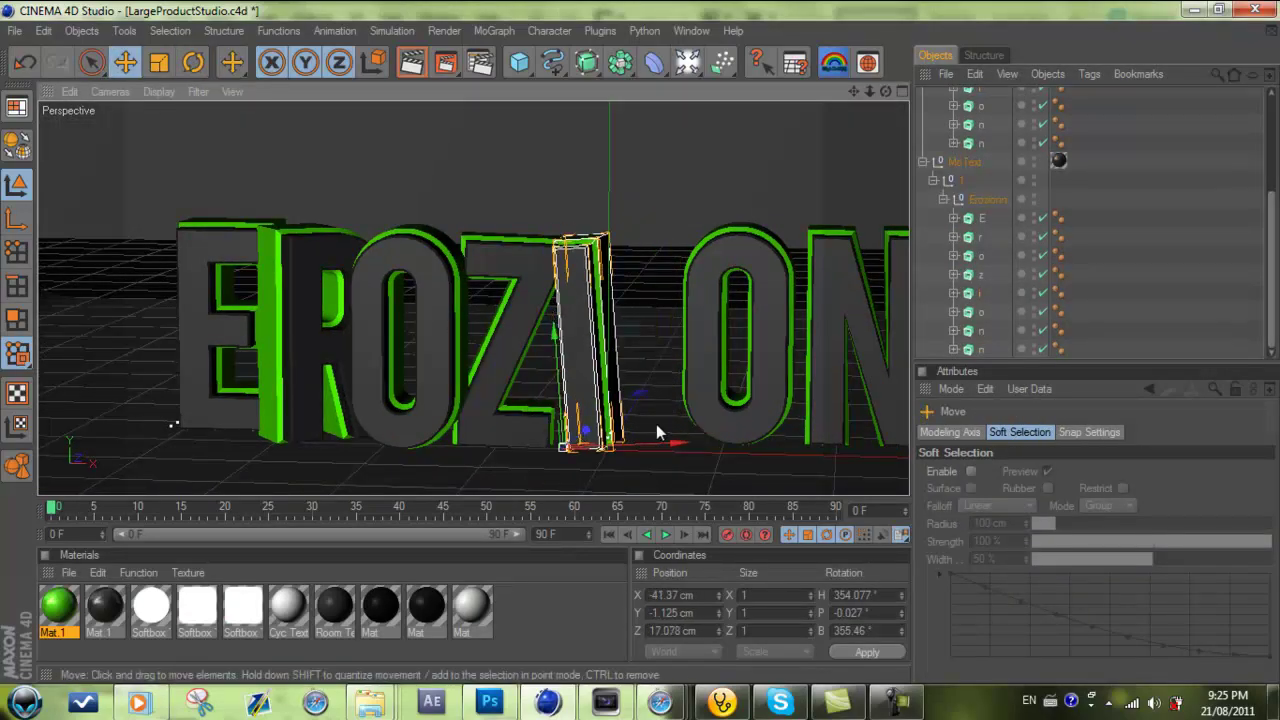
pyautogui.click(735, 330)
pyautogui.moveTo(653, 250); pyautogui.dragTo(608, 248)
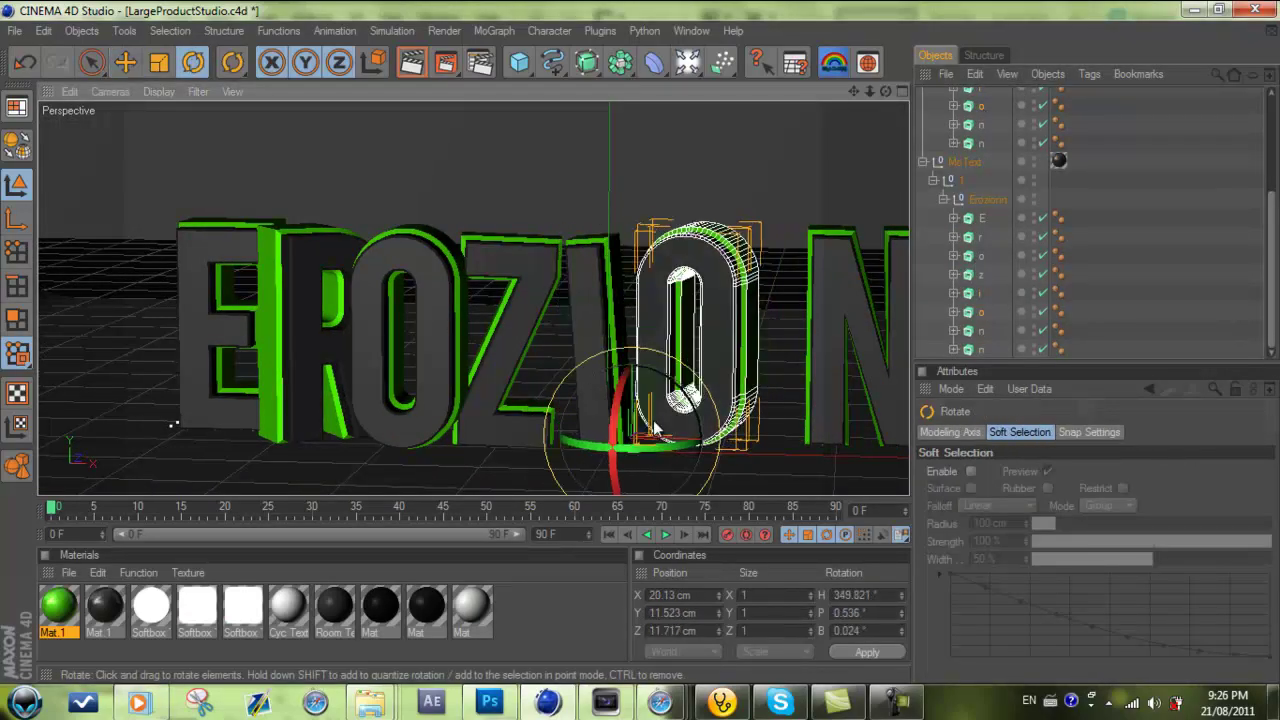
pyautogui.click(590, 330)
pyautogui.press('r')
pyautogui.moveTo(560, 400)
pyautogui.mouseDown()
pyautogui.moveTo(585, 414)
pyautogui.moveTo(643, 342)
pyautogui.mouseUp()
pyautogui.press('e')
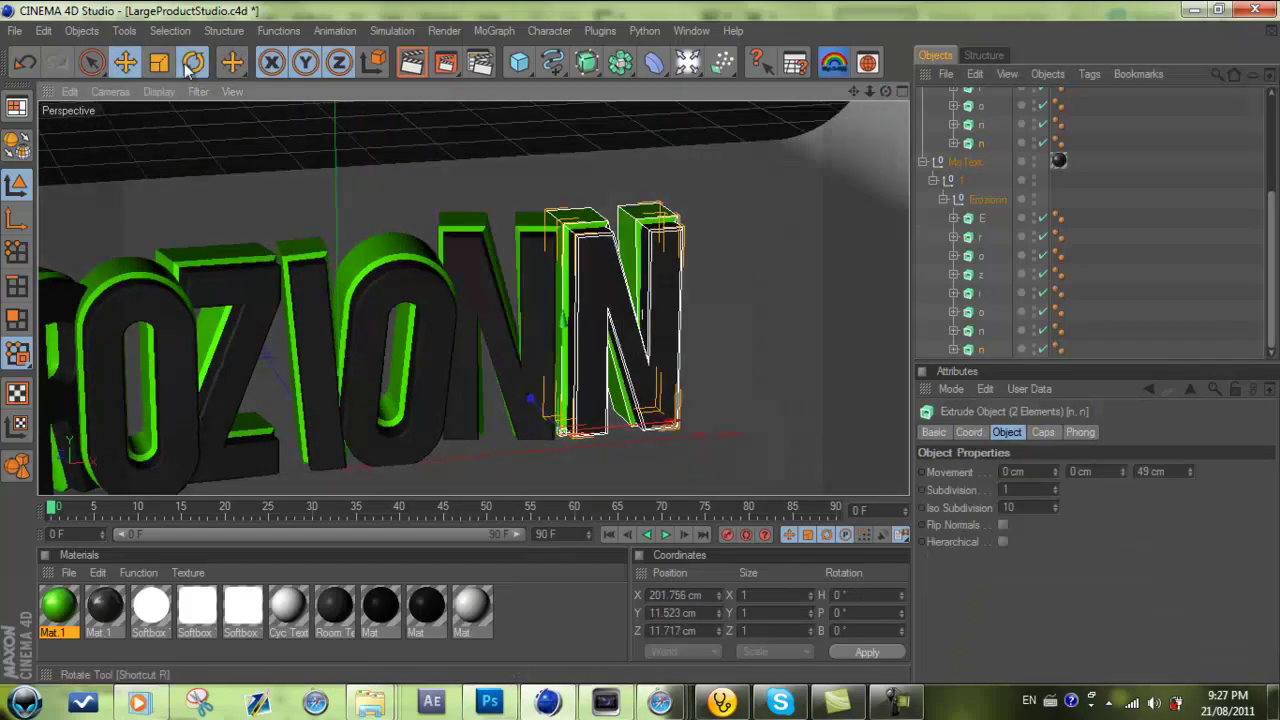
# Step: Collapse the hierarchy and render the text view to the Picture Viewer
pyautogui.click(193, 62)
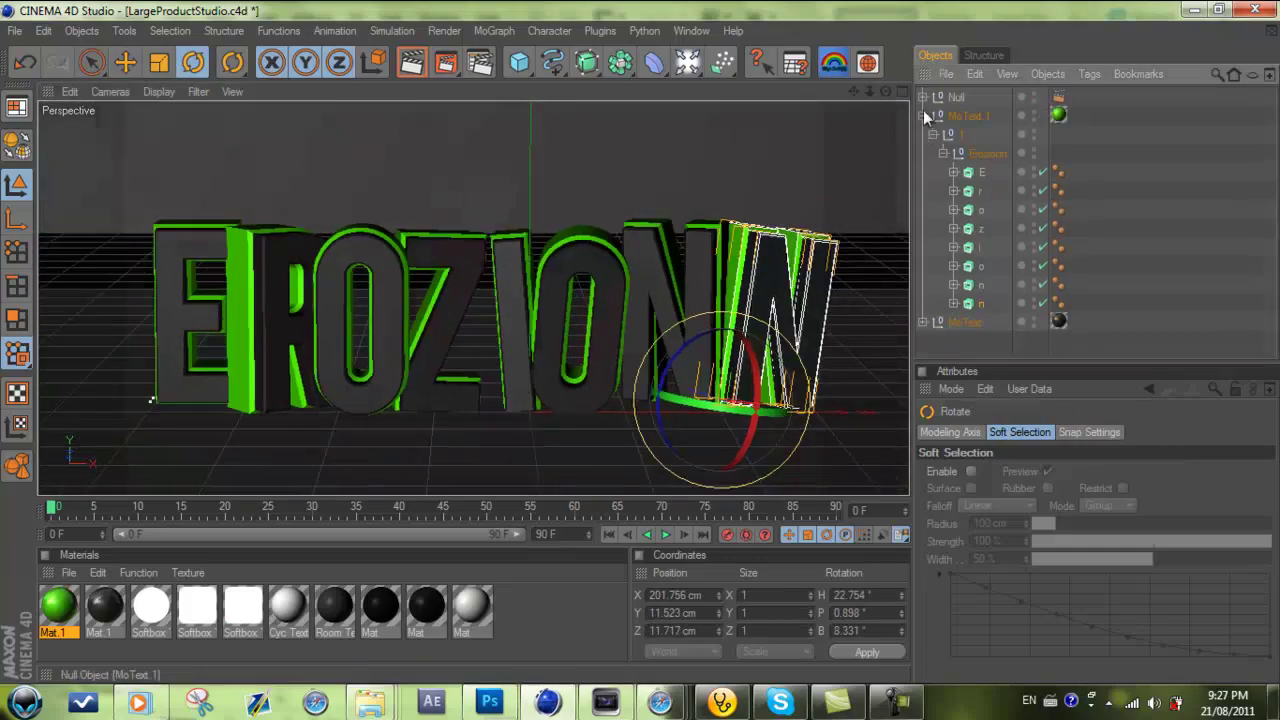
pyautogui.click(445, 62)
pyautogui.click(500, 146)
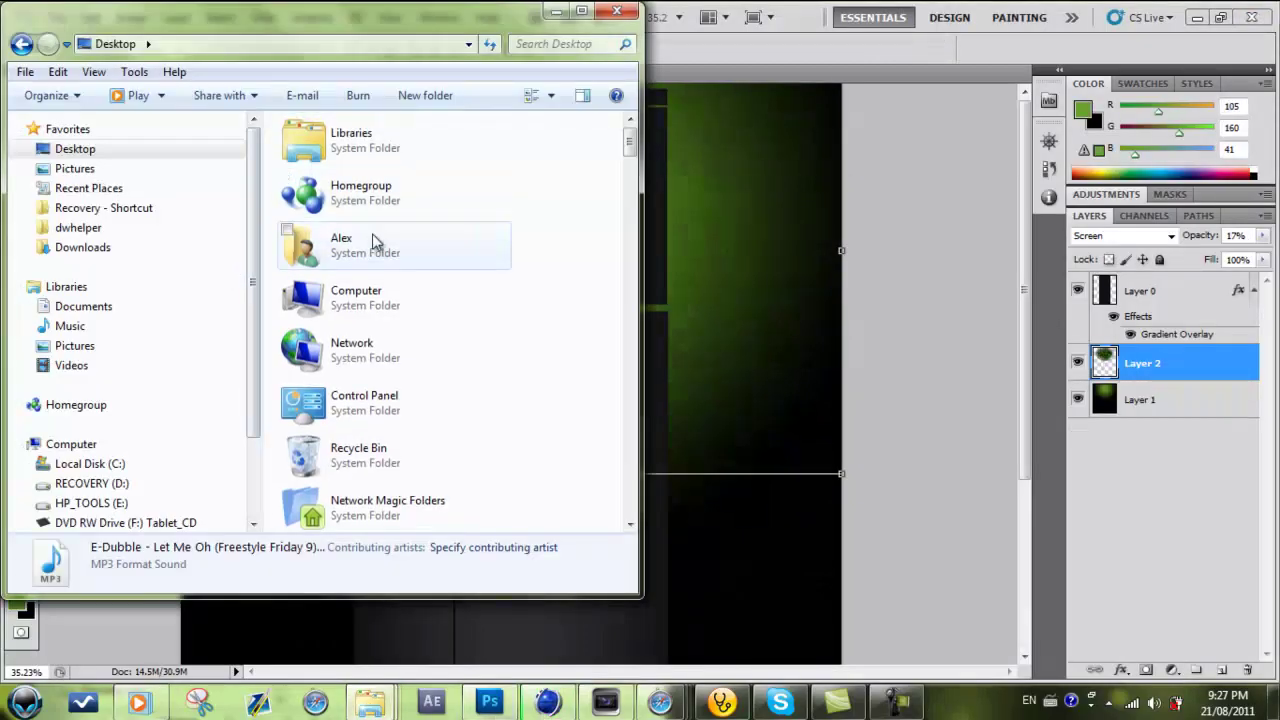
# Step: Browse to the GFX Pack Textures folder and drag out several texture images
pyautogui.doubleClick(371, 243)
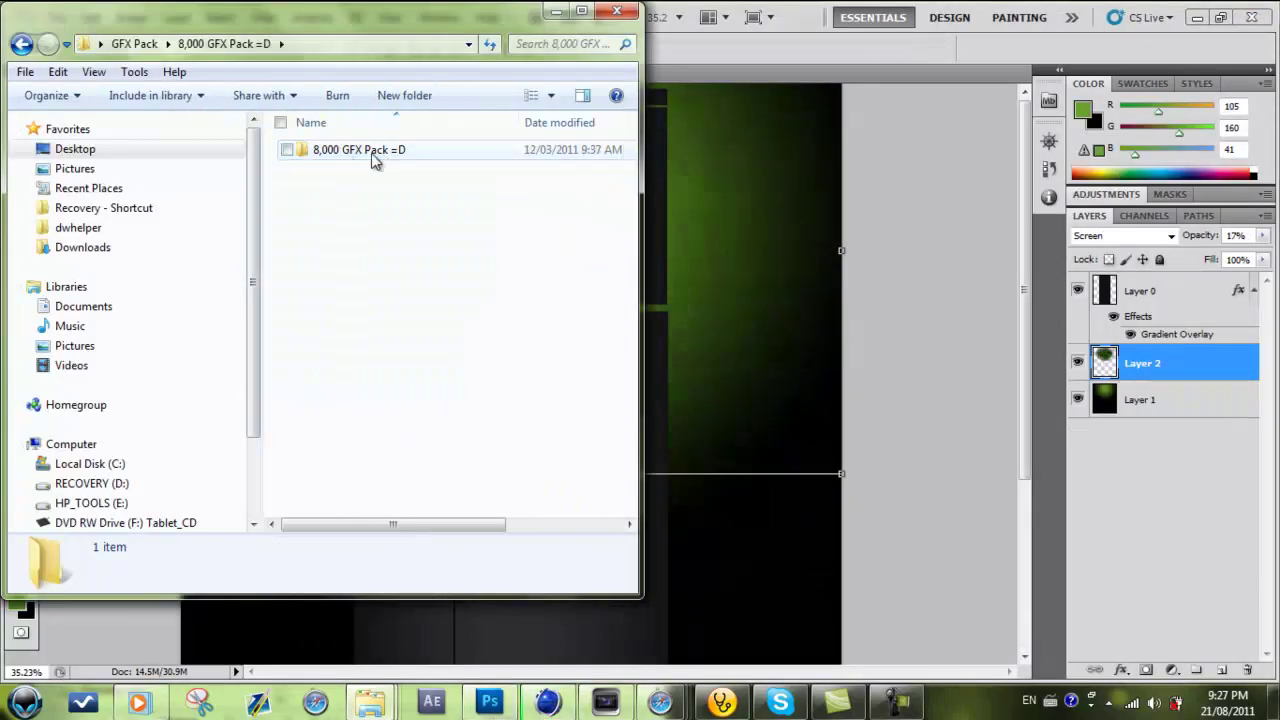
pyautogui.doubleClick(343, 151)
pyautogui.scroll(-10, 350, 283)
pyautogui.scroll(-15, 350, 283)
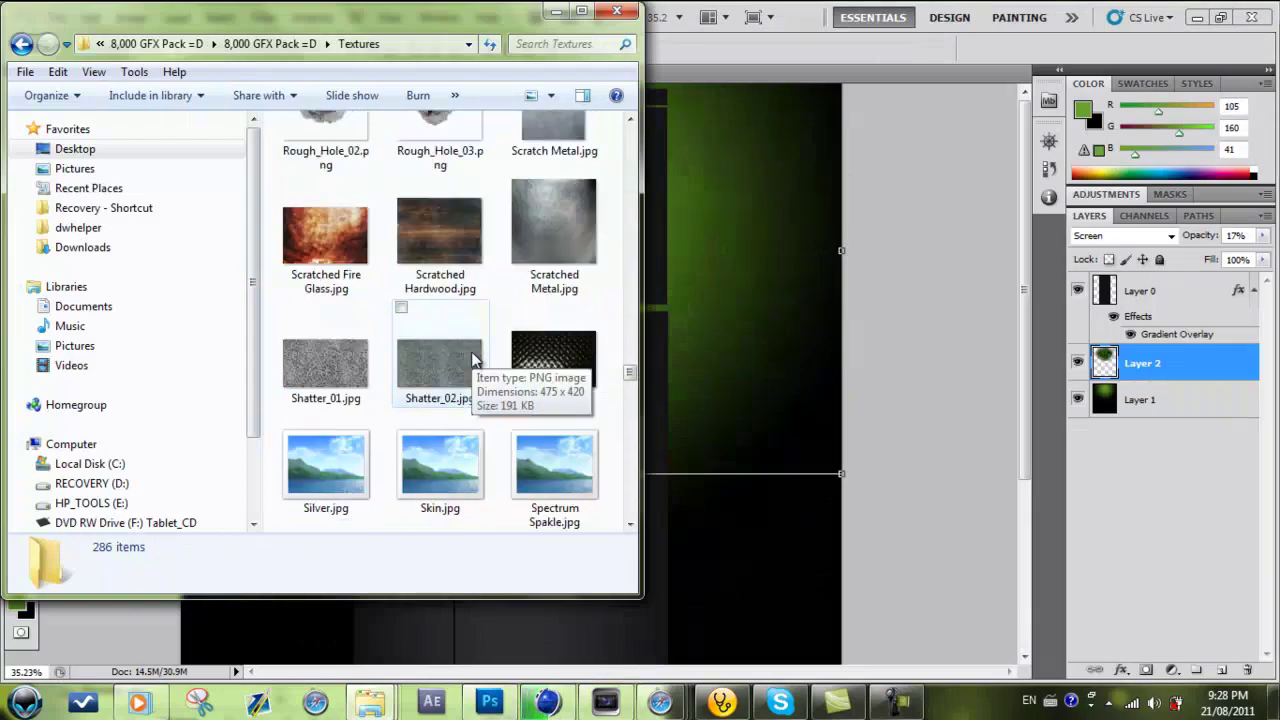
pyautogui.moveTo(278, 115); pyautogui.dragTo(671, 347)
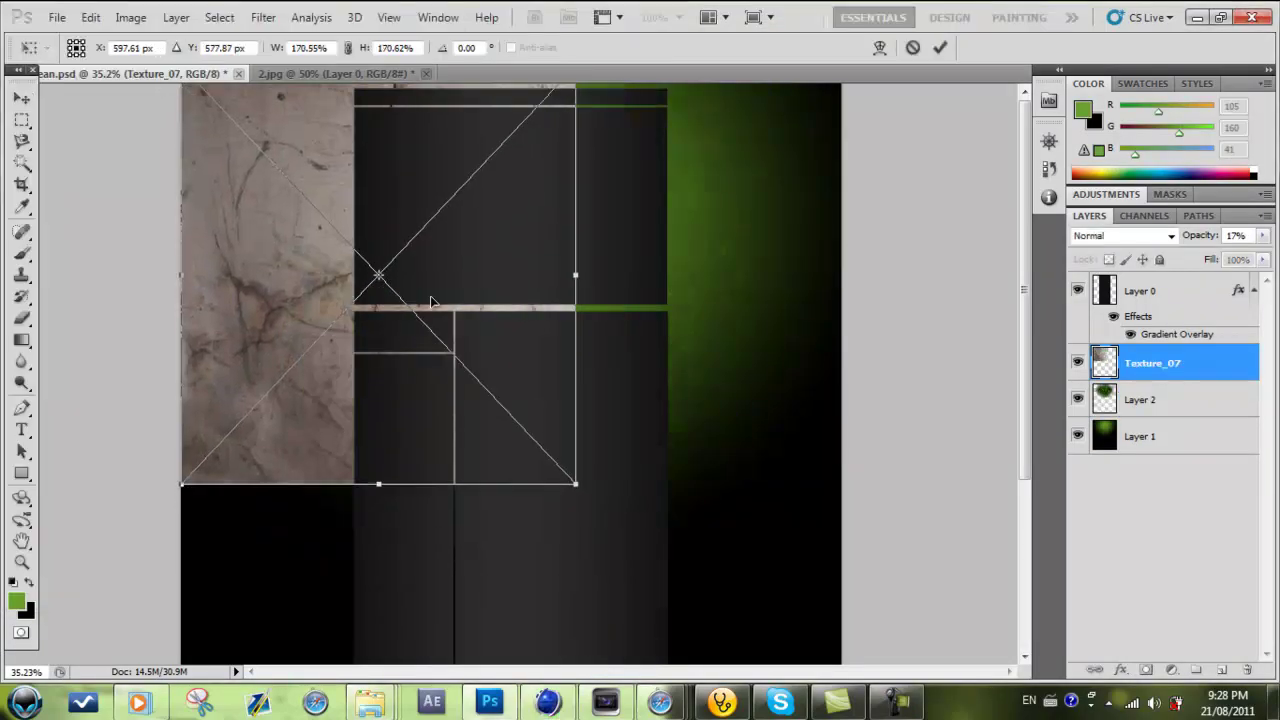
# Step: Place Texture_07 and set its blend mode to Multiply
pyautogui.press('v')
pyautogui.click(543, 277)
pyautogui.click(1123, 235)
pyautogui.click(1088, 69)
# Step: Duplicate the Texture_07 layer and mirror the copy onto the right side
pyautogui.rightClick(1141, 372)
pyautogui.click(1180, 430)
pyautogui.click(808, 220)
pyautogui.hotkey('ctrl', 't')
pyautogui.moveTo(243, 263); pyautogui.dragTo(1080, 287)
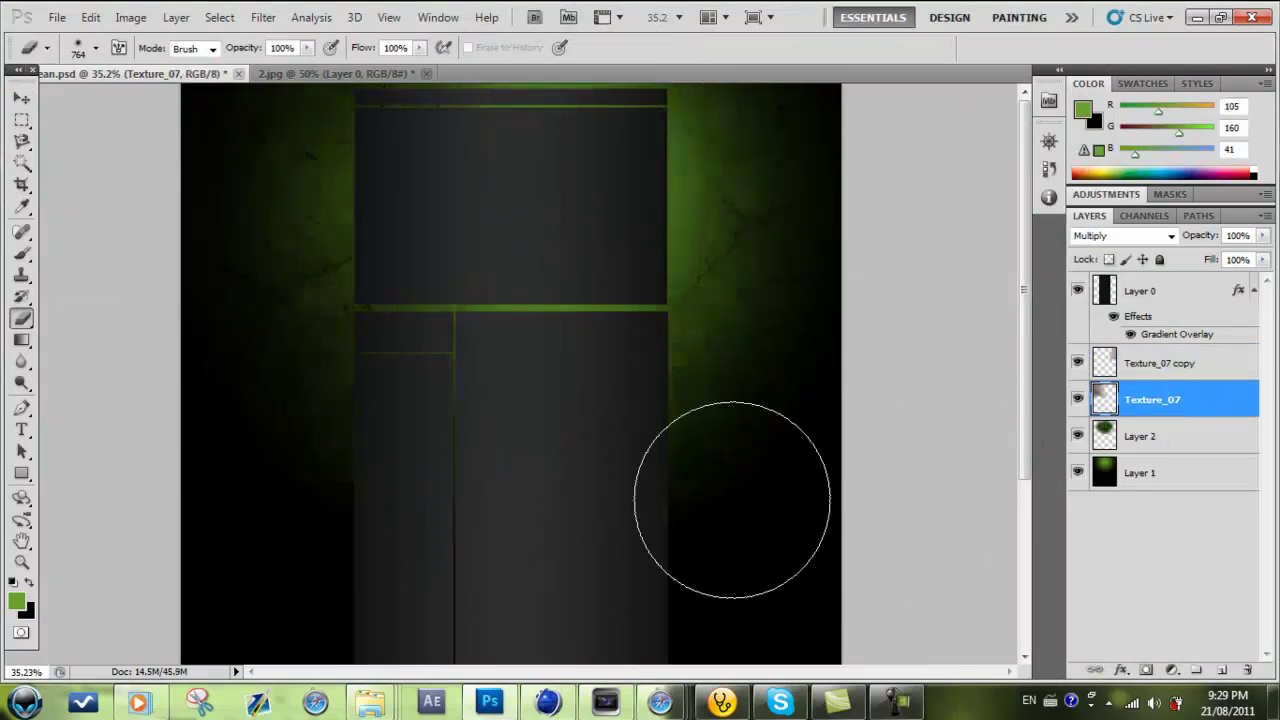
# Step: Rotate the 3D EROZIONN render -90° to stand vertically on the left
pyautogui.hotkey('ctrl', 't')
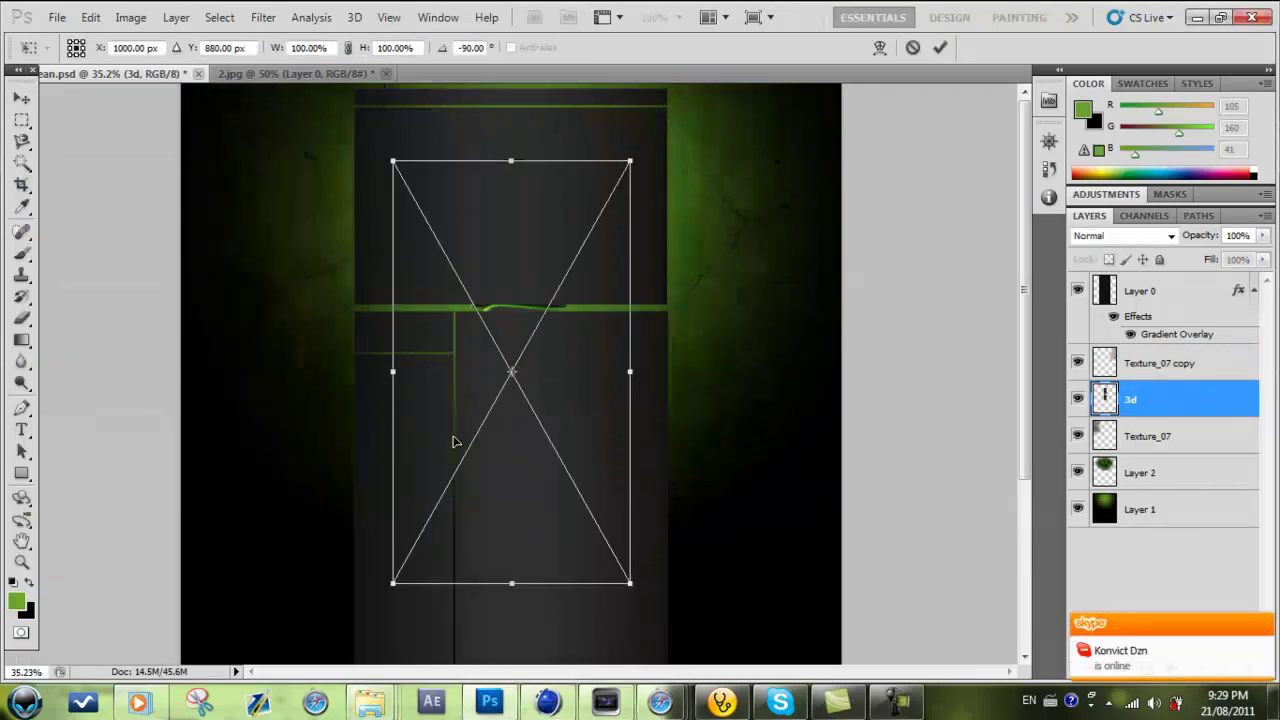
pyautogui.press('Return')
pyautogui.press('z')
pyautogui.click(453, 443)
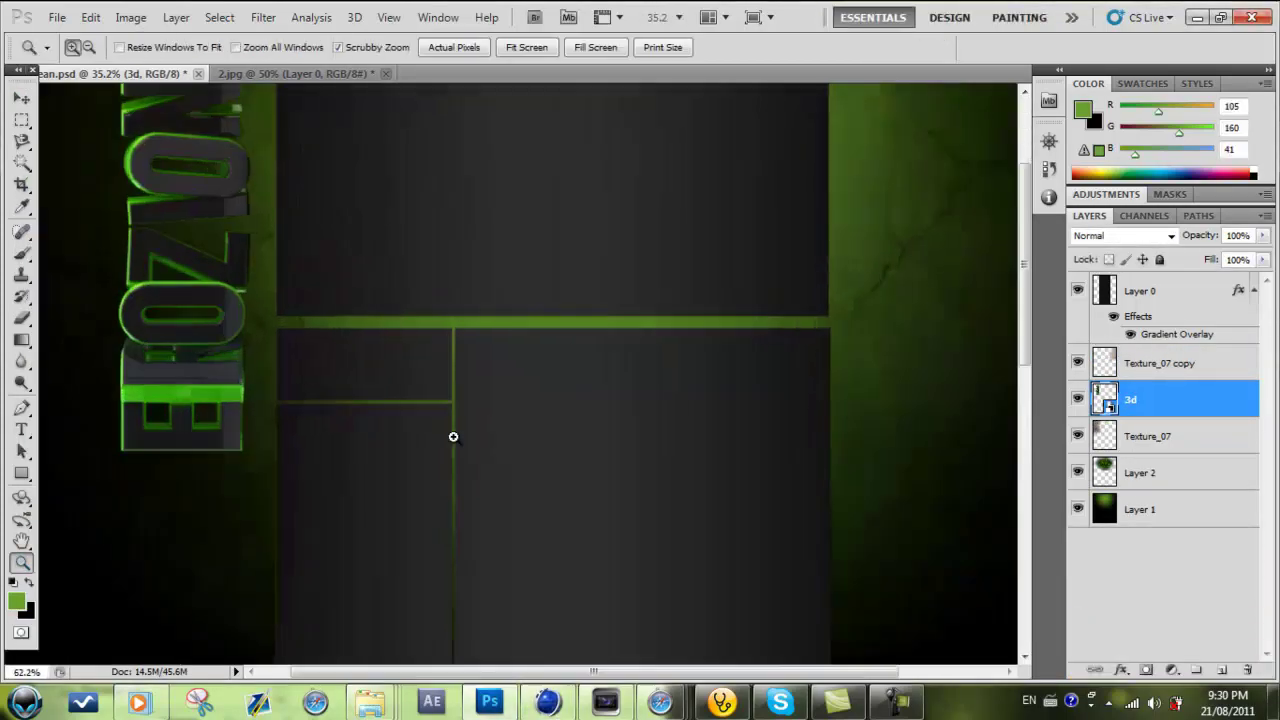
pyautogui.scroll(-3, 453, 437)
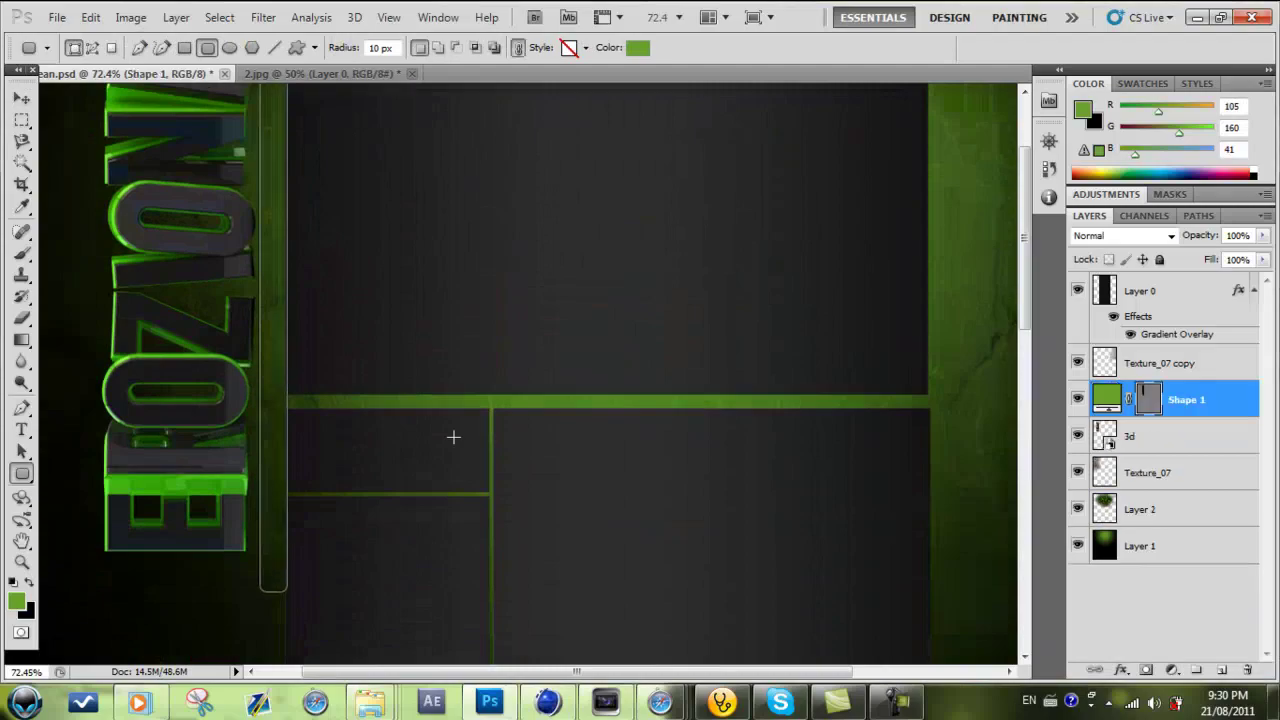
# Step: Scroll around the layout and step to the layer below with Alt+[
pyautogui.scroll(5, 453, 441)
pyautogui.scroll(-6, 453, 441)
pyautogui.scroll(1, 453, 441)
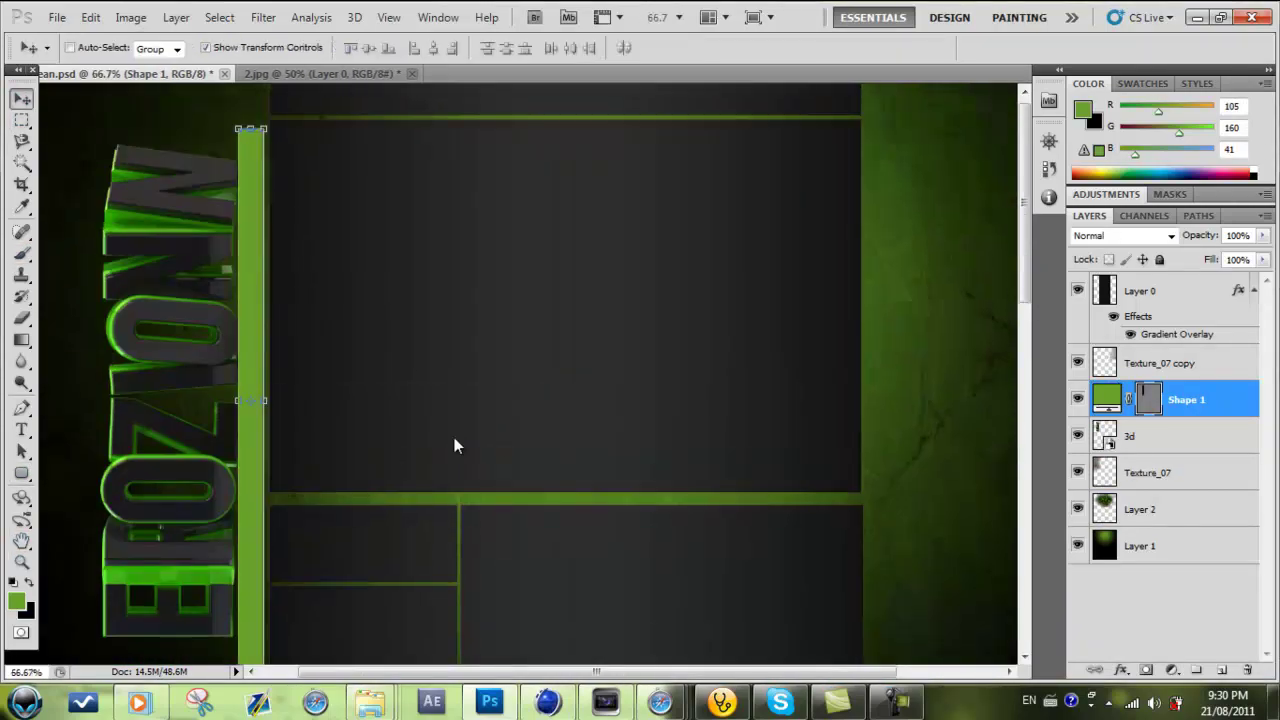
pyautogui.hotkey('alt', '[')
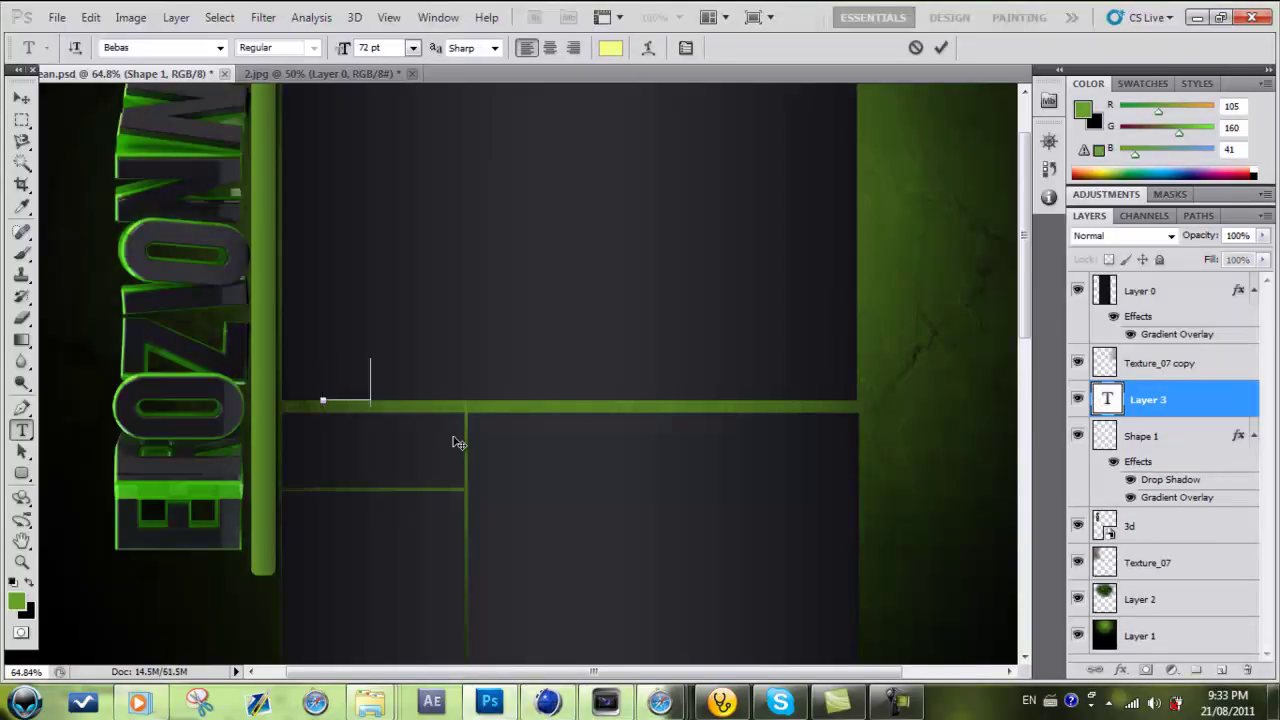
# Step: Start a Bebas text label on the canvas for the side-bar text
pyautogui.click(453, 444)
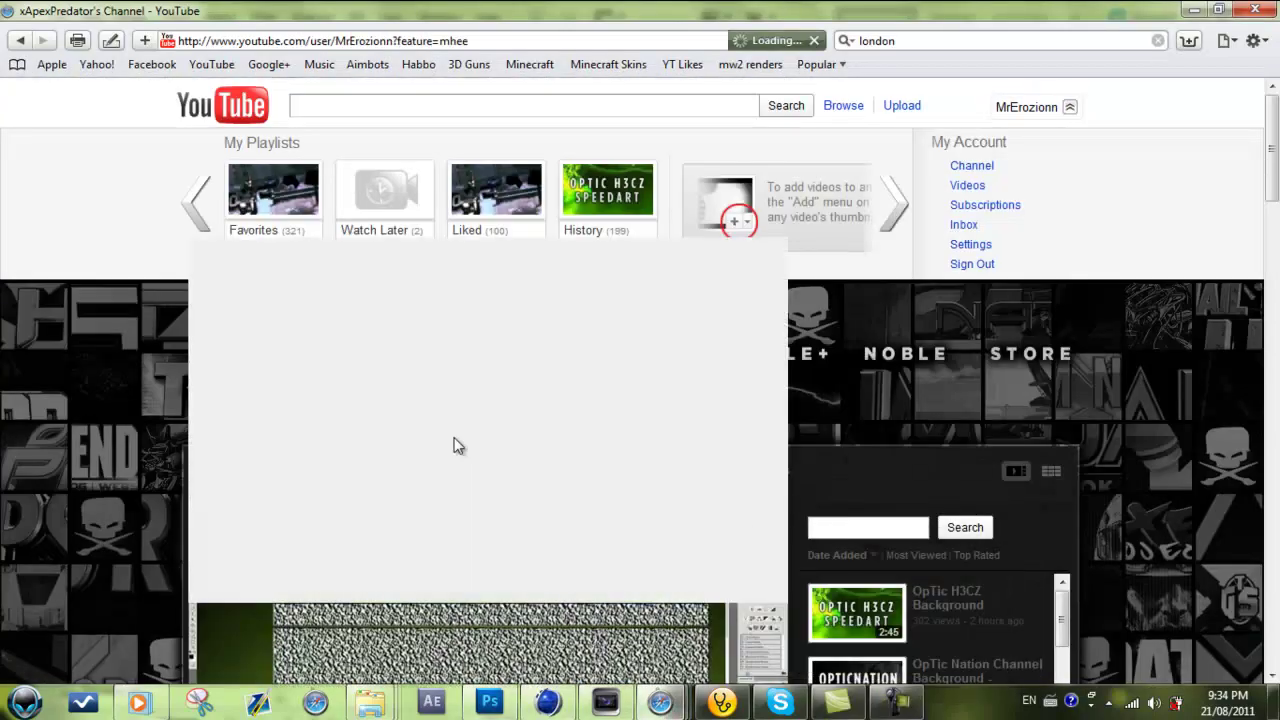
pyautogui.scroll(-10, 454, 445)
pyautogui.scroll(-5, 454, 445)
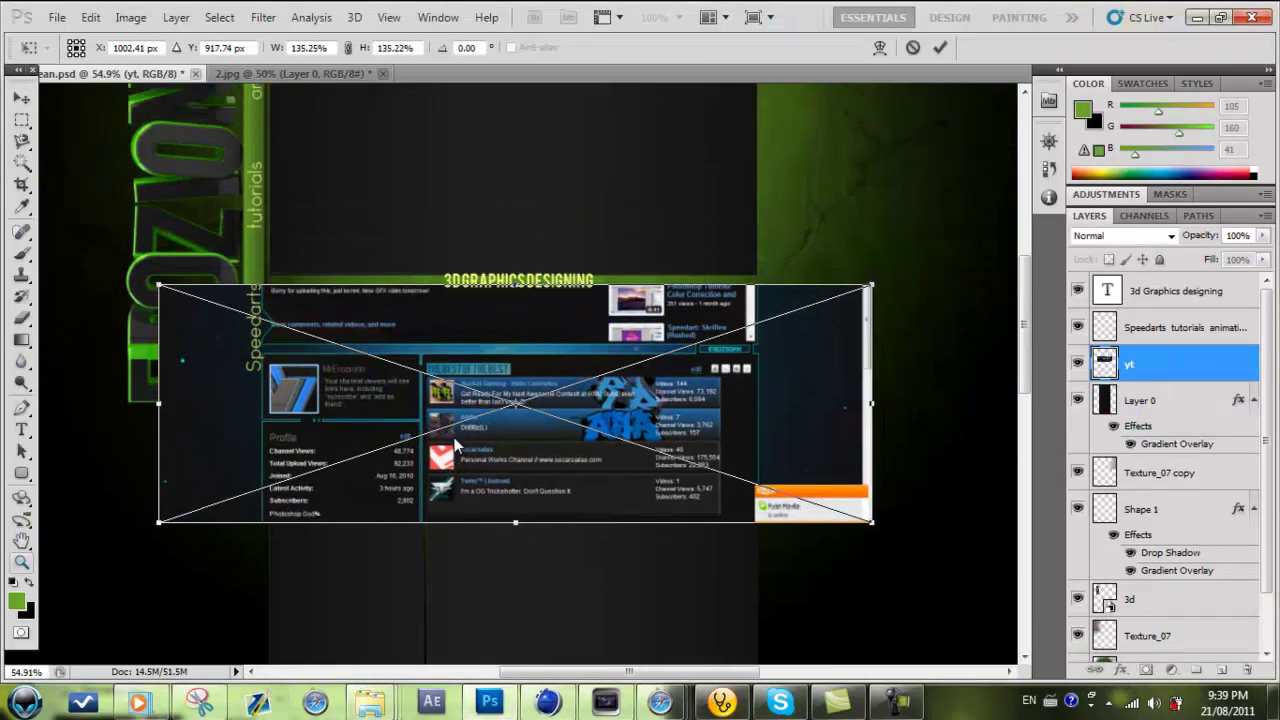
# Step: Stretch the 32%-opacity ytt screenshot with Free Transform to fit the layout
pyautogui.press('Return')
pyautogui.press('z')
pyautogui.click(453, 437)
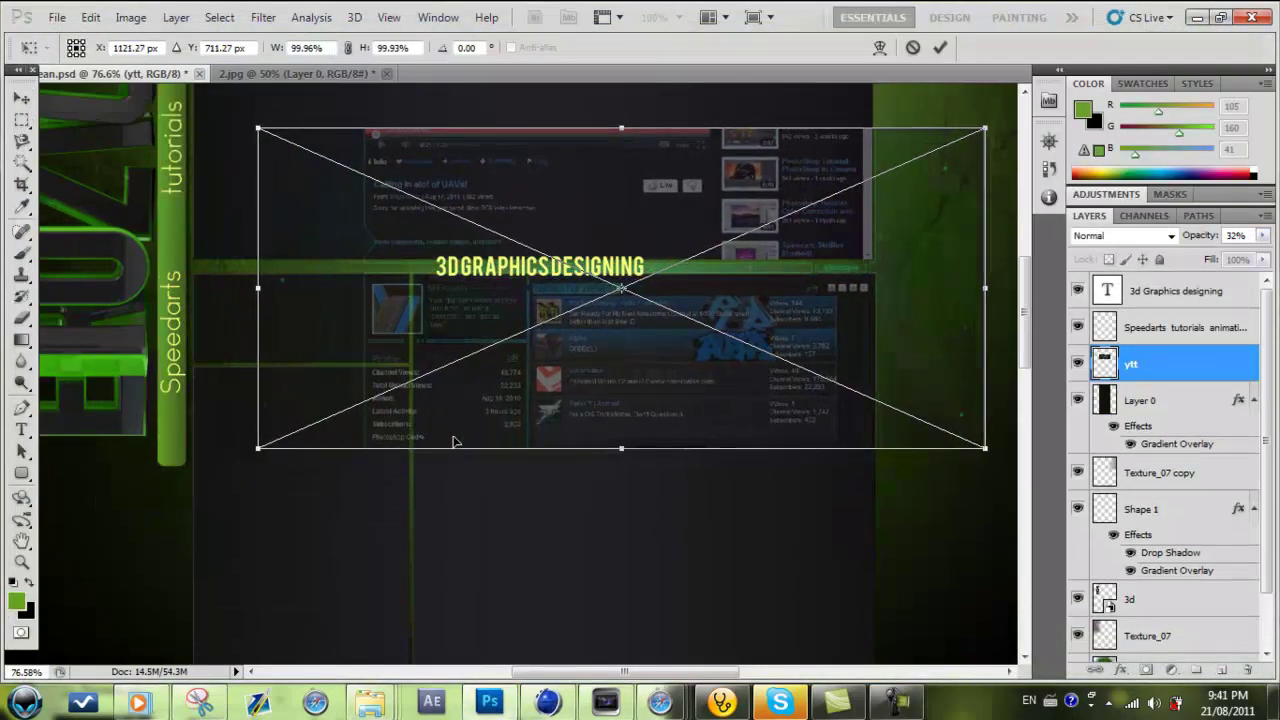
pyautogui.keyDown('ctrl'); pyautogui.click(455, 444); pyautogui.keyUp('ctrl')
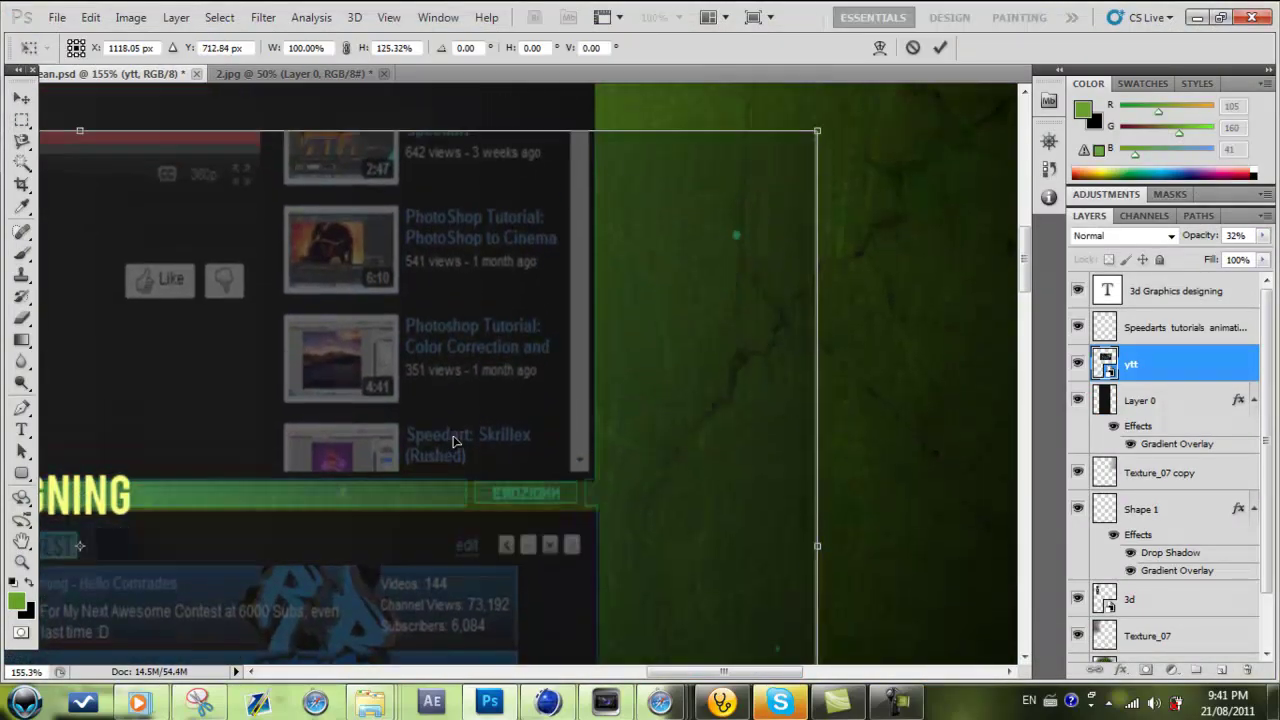
pyautogui.moveTo(453, 442); pyautogui.dragTo(453, 437)
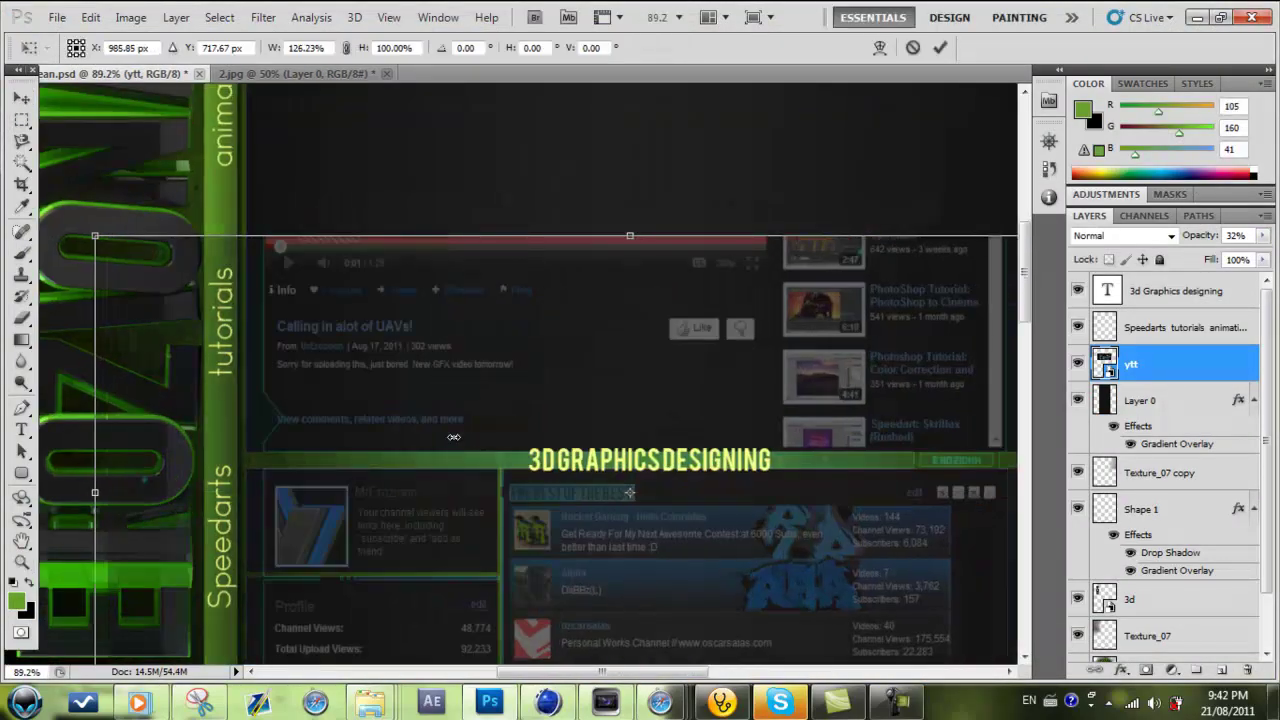
pyautogui.hotkey('ctrl', 't')
pyautogui.scroll(-2, 453, 437)
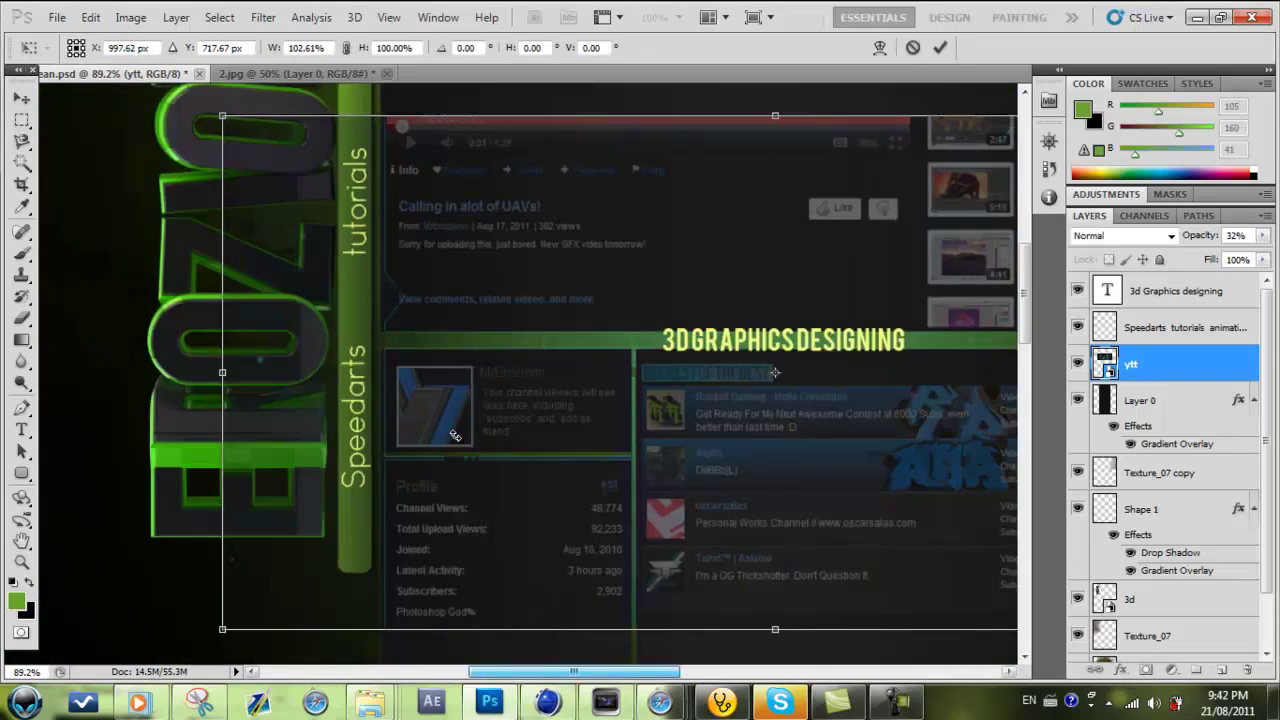
pyautogui.hscroll(-3, 453, 440)
pyautogui.press('Return')
pyautogui.scroll(2, 455, 445)
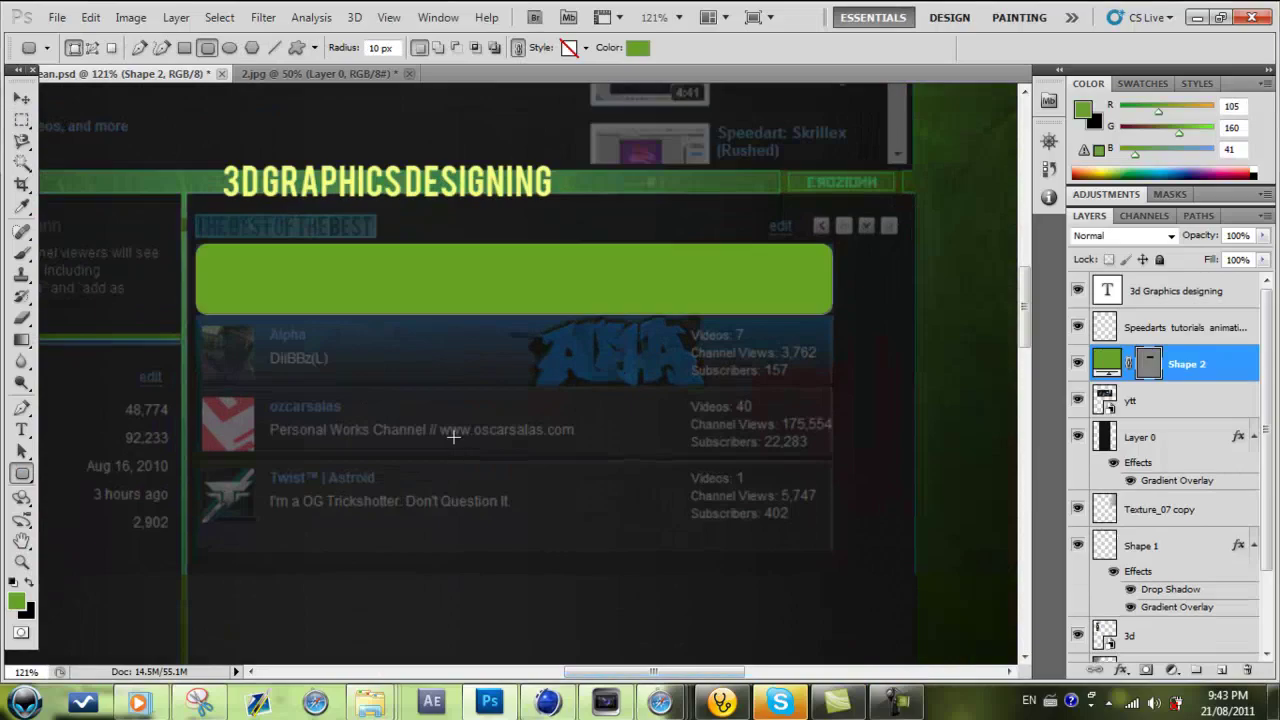
# Step: Duplicate the green rounded box, then duplicate the pair to make four boxes
pyautogui.press('v')
pyautogui.hotkey('ctrl', 'j')
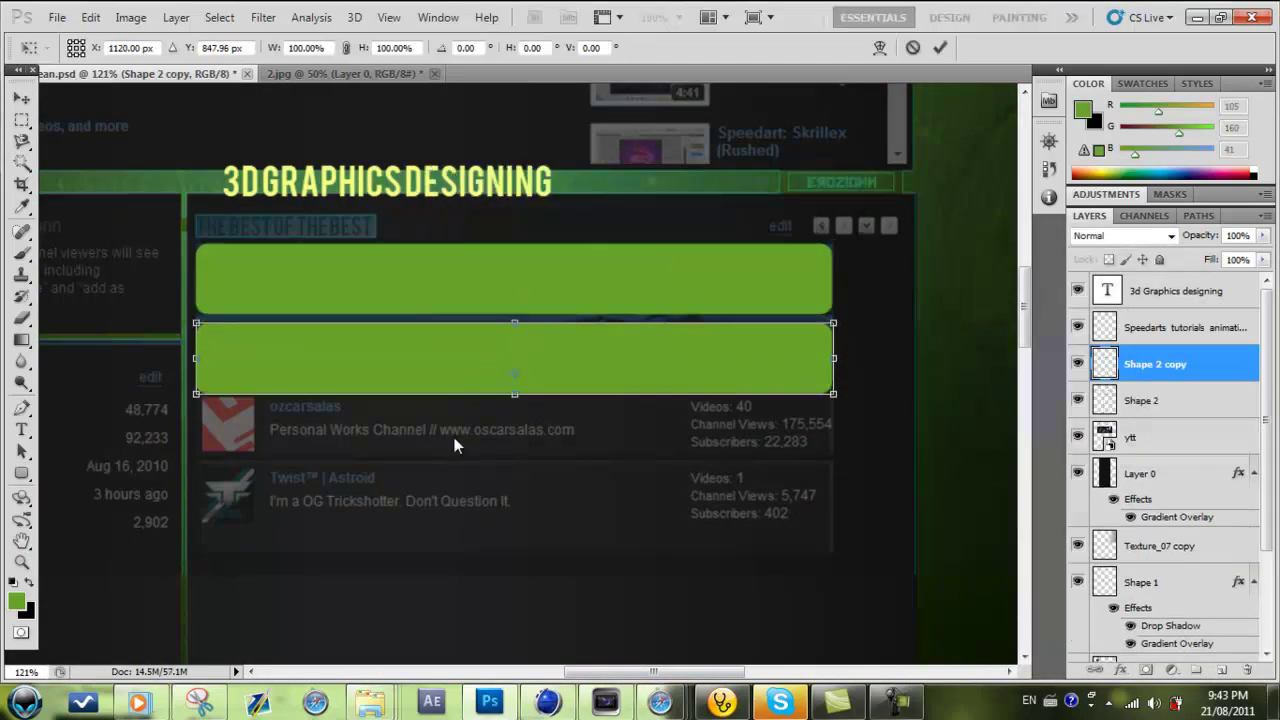
pyautogui.press('Return')
pyautogui.scroll(3, 455, 445)
pyautogui.rightClick(1160, 364)
pyautogui.click(986, 306)
pyautogui.press('Return')
pyautogui.scroll(-3, 453, 441)
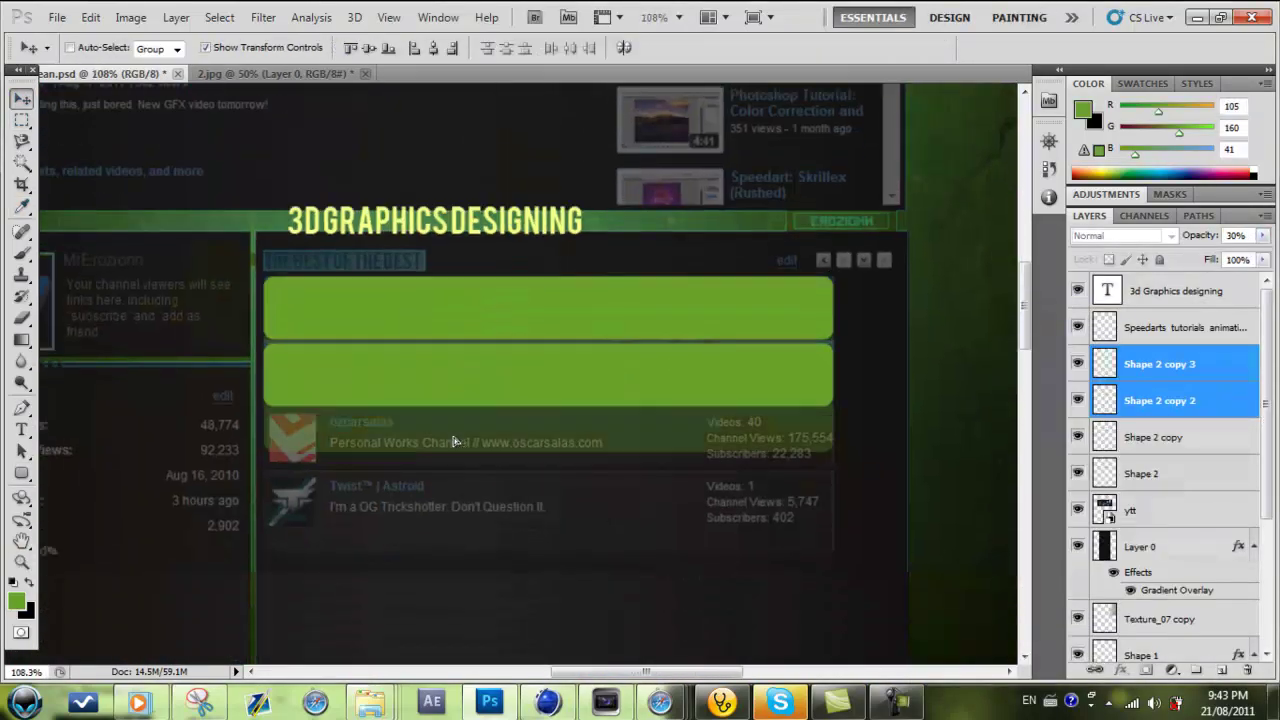
pyautogui.scroll(3, 453, 441)
pyautogui.scroll(1, 455, 443)
# Step: Set the green box layers' opacity to 30%
pyautogui.hotkey('alt', '[')
pyautogui.hotkey('alt', '[')
pyautogui.press('2')
pyautogui.press('6')
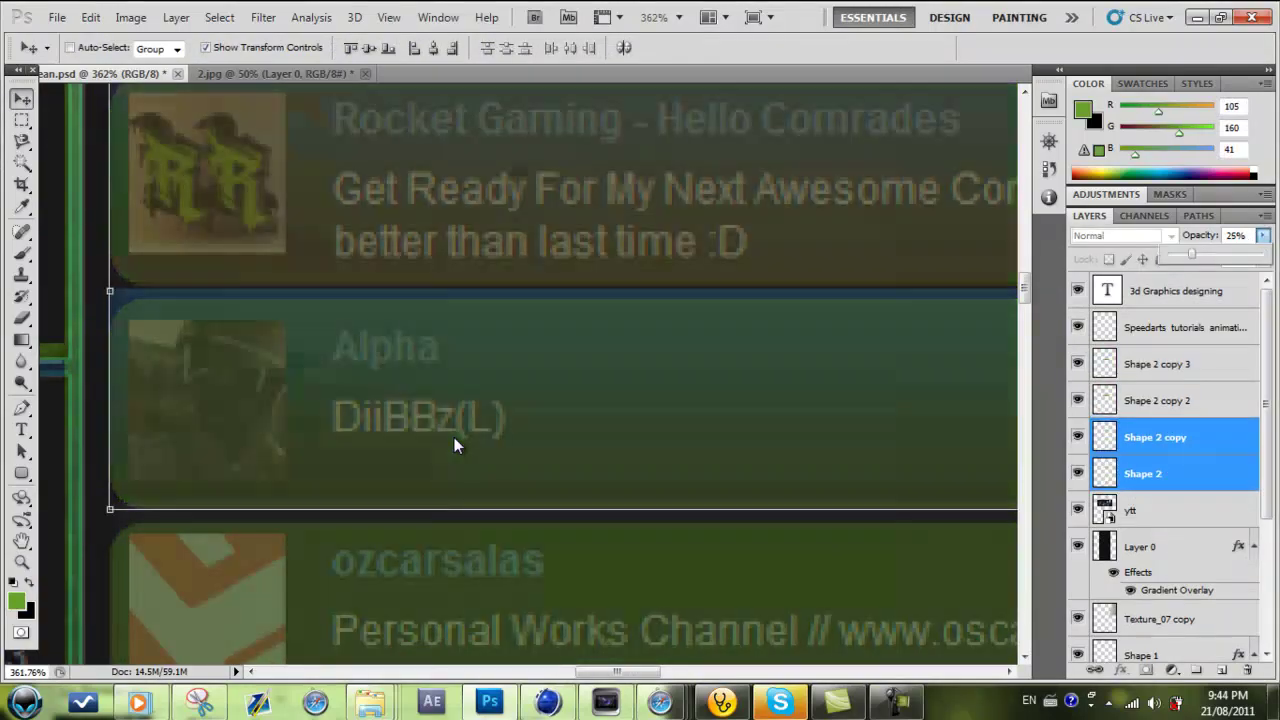
pyautogui.press('2')
pyautogui.press('5')
pyautogui.scroll(3, 455, 445)
pyautogui.scroll(-5, 453, 441)
pyautogui.hotkey('alt', ']')
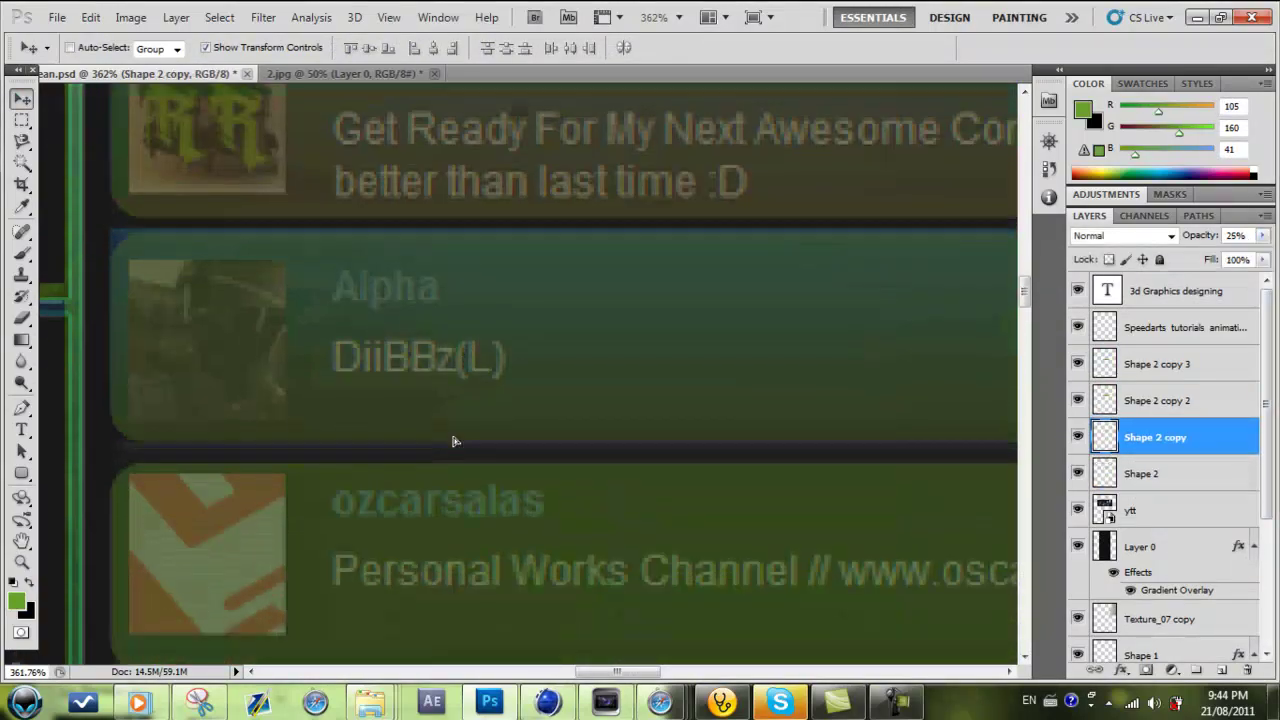
pyautogui.scroll(-2, 453, 441)
pyautogui.hotkey('alt', ']')
pyautogui.scroll(-3, 453, 441)
pyautogui.hotkey('alt', ']')
pyautogui.press('3')
# Step: Select all four box layers and zoom out to view the whole layout
pyautogui.hotkey('ctrl', '0')
pyautogui.hotkey('alt', 'shift', '[')
pyautogui.hotkey('alt', 'shift', '[')
pyautogui.hotkey('alt', 'shift', '[')
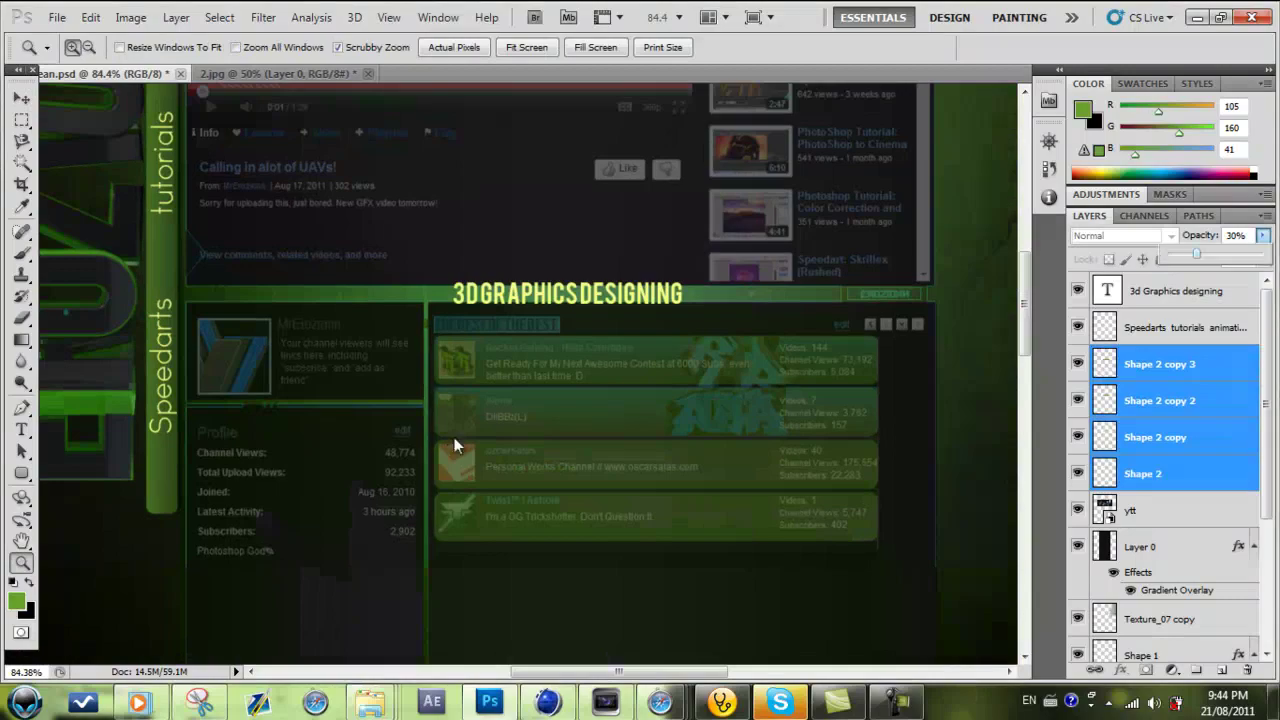
pyautogui.press('0')
pyautogui.press('v')
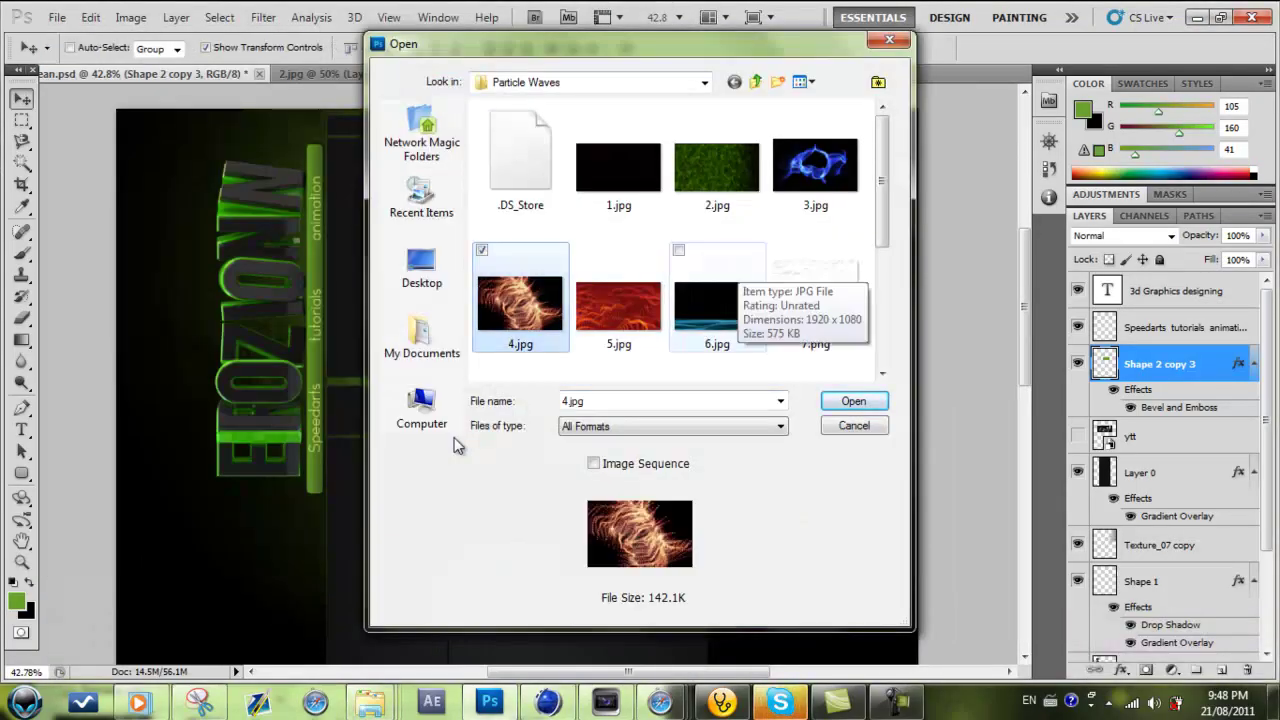
# Step: Open the 4.jpg particle image
pyautogui.press('Return')
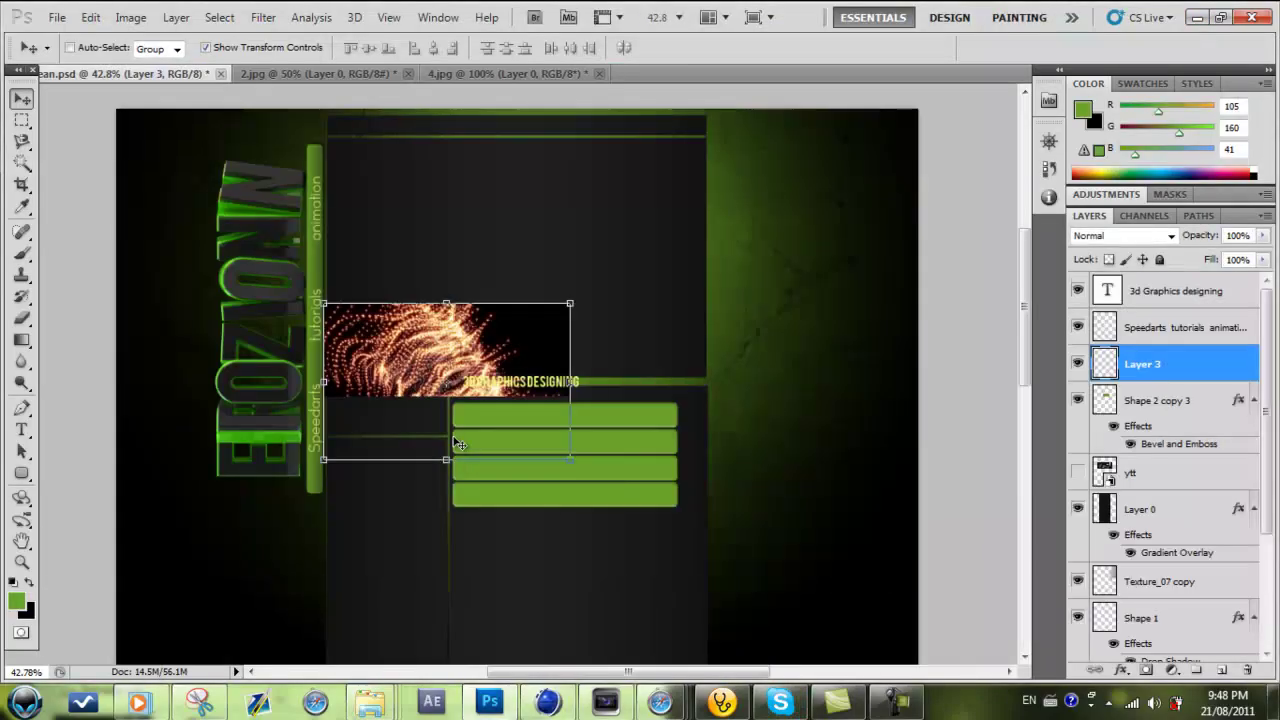